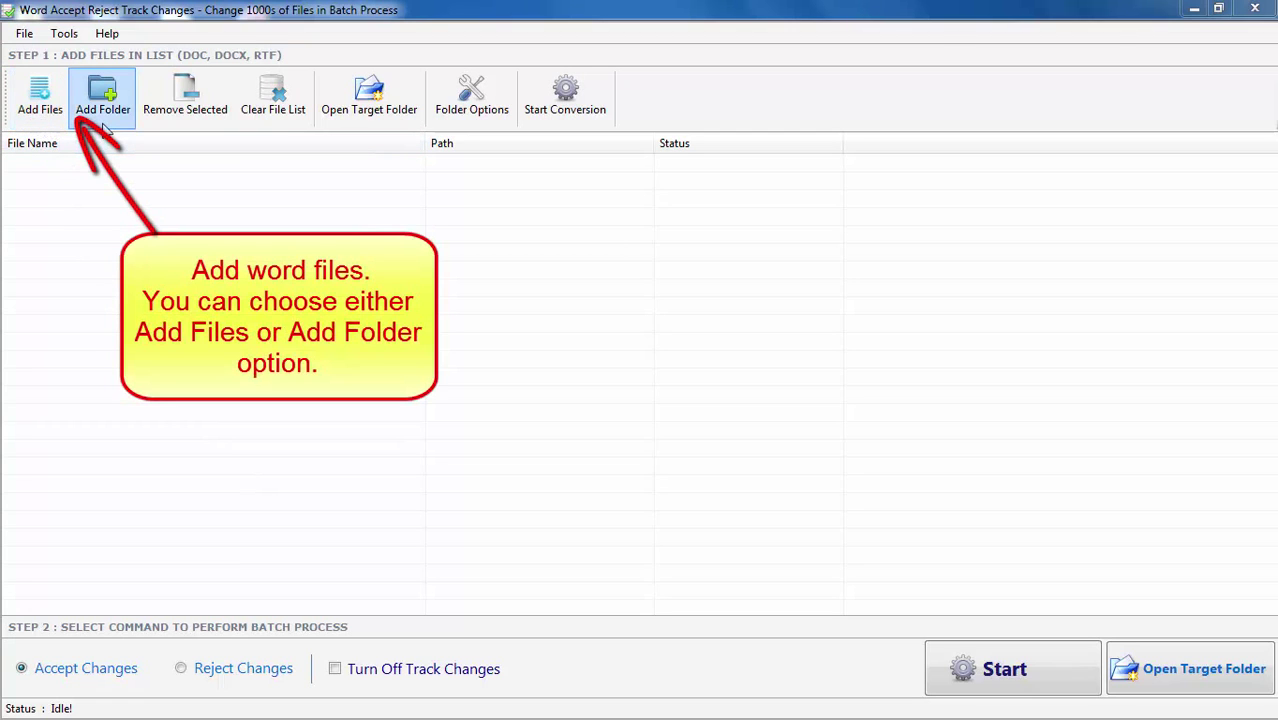
Add all the Word files from the TEST ME folder to the file list.
left_click(54, 122)
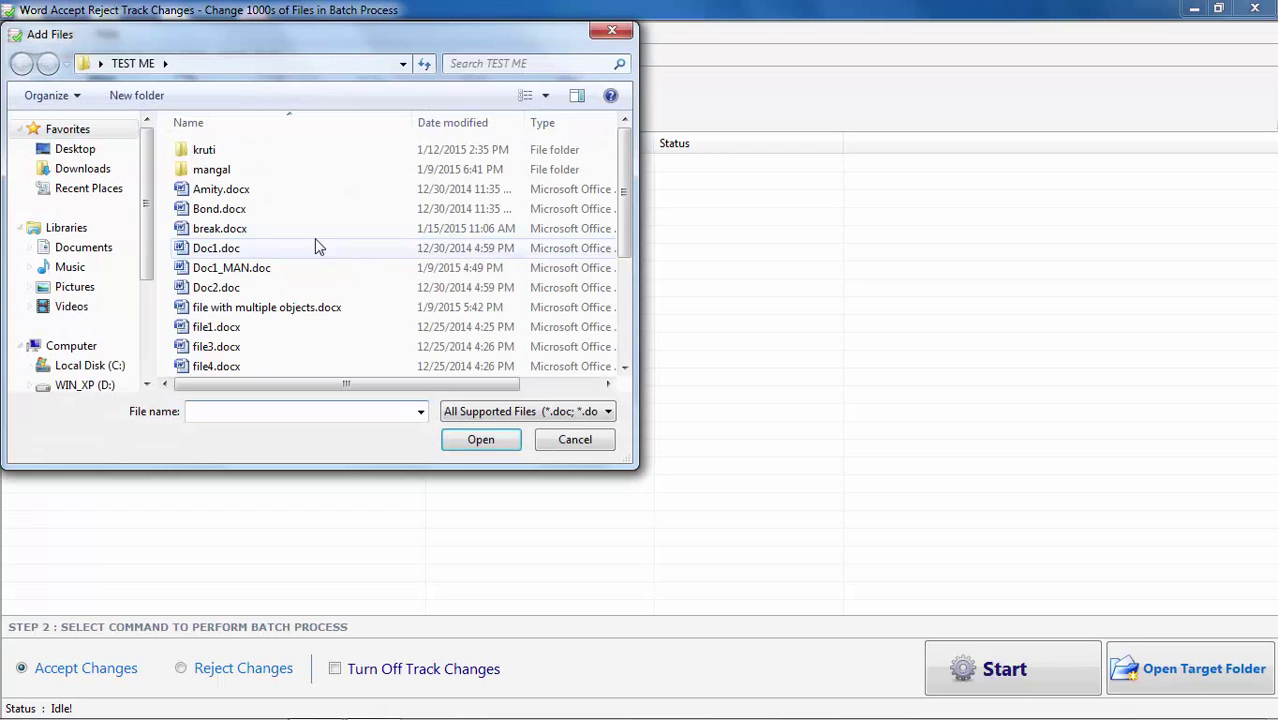
left_click(251, 228)
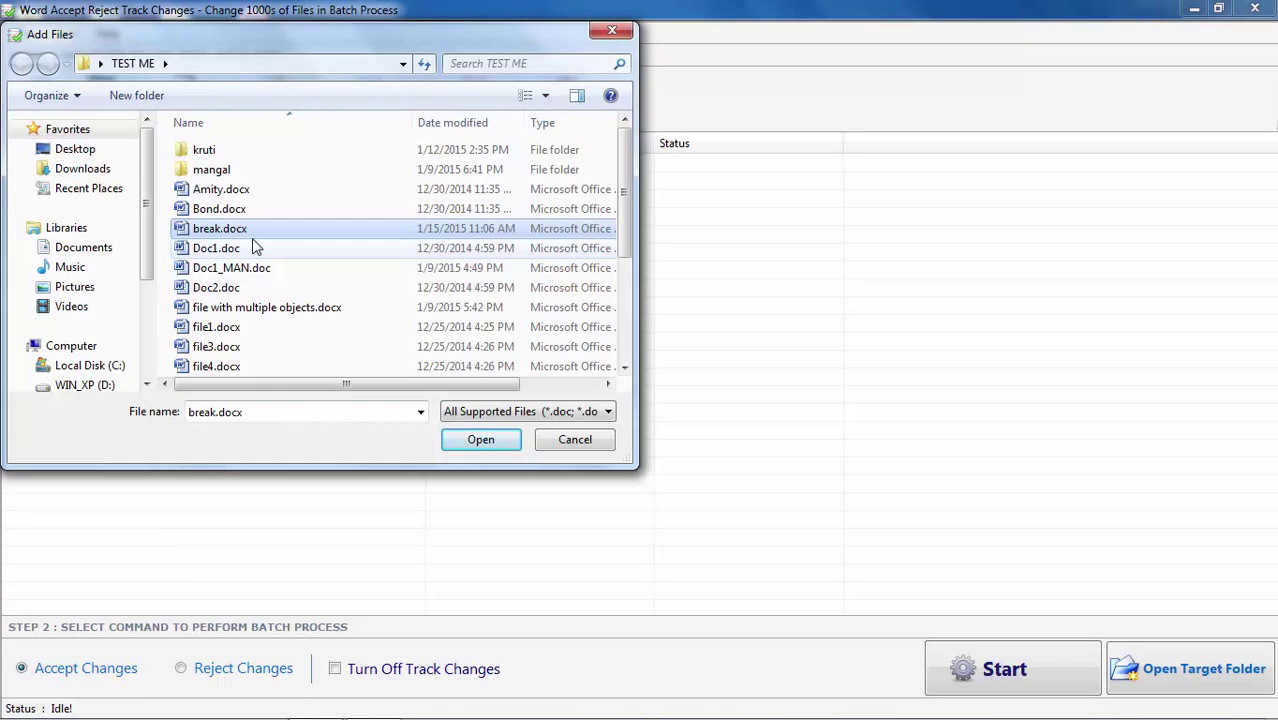
key("ctrl+a")
left_click(480, 439)
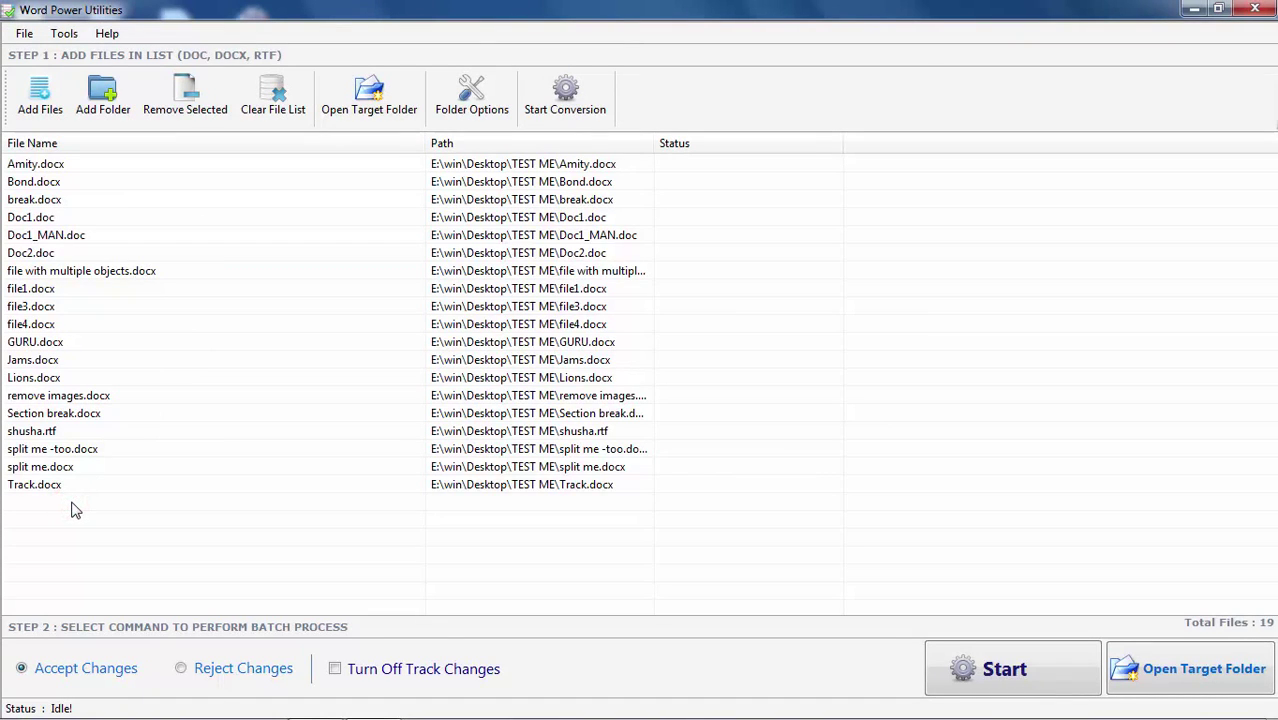
Remove the files from Doc1_MAN.doc through split me.docx from the file list.
left_click_drag(63, 472, 171, 226)
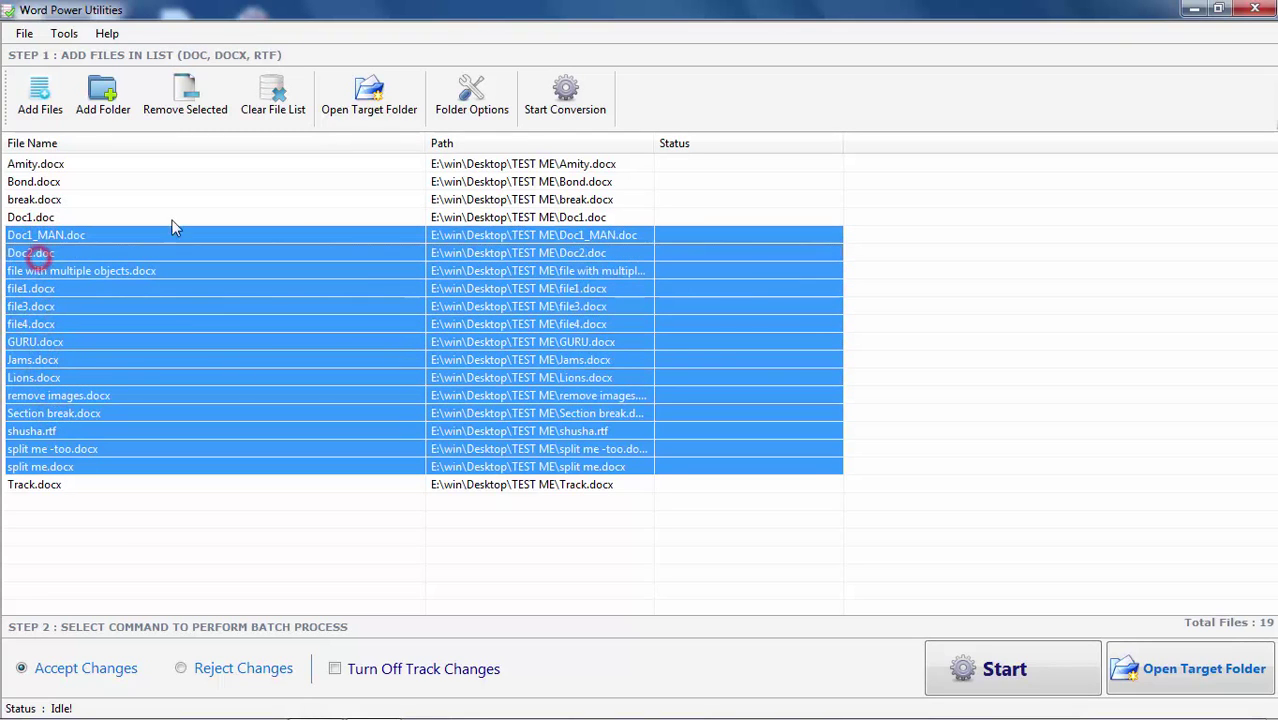
left_click(203, 116)
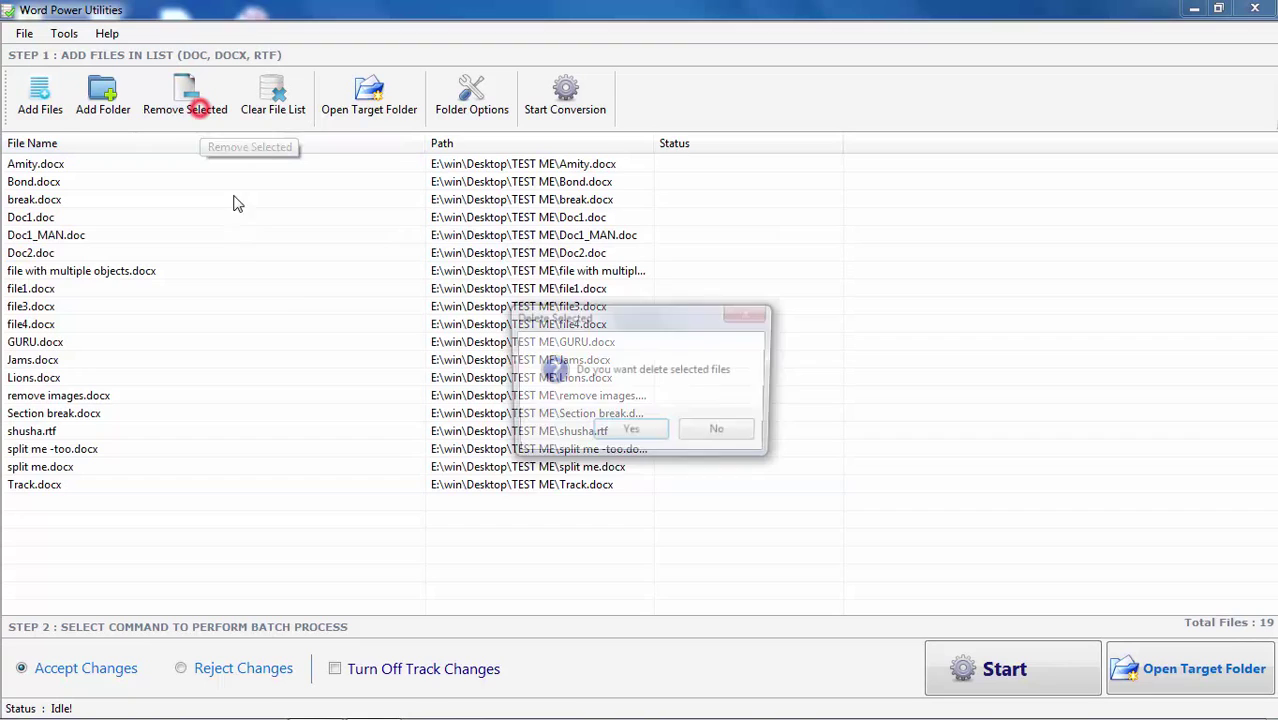
left_click(631, 433)
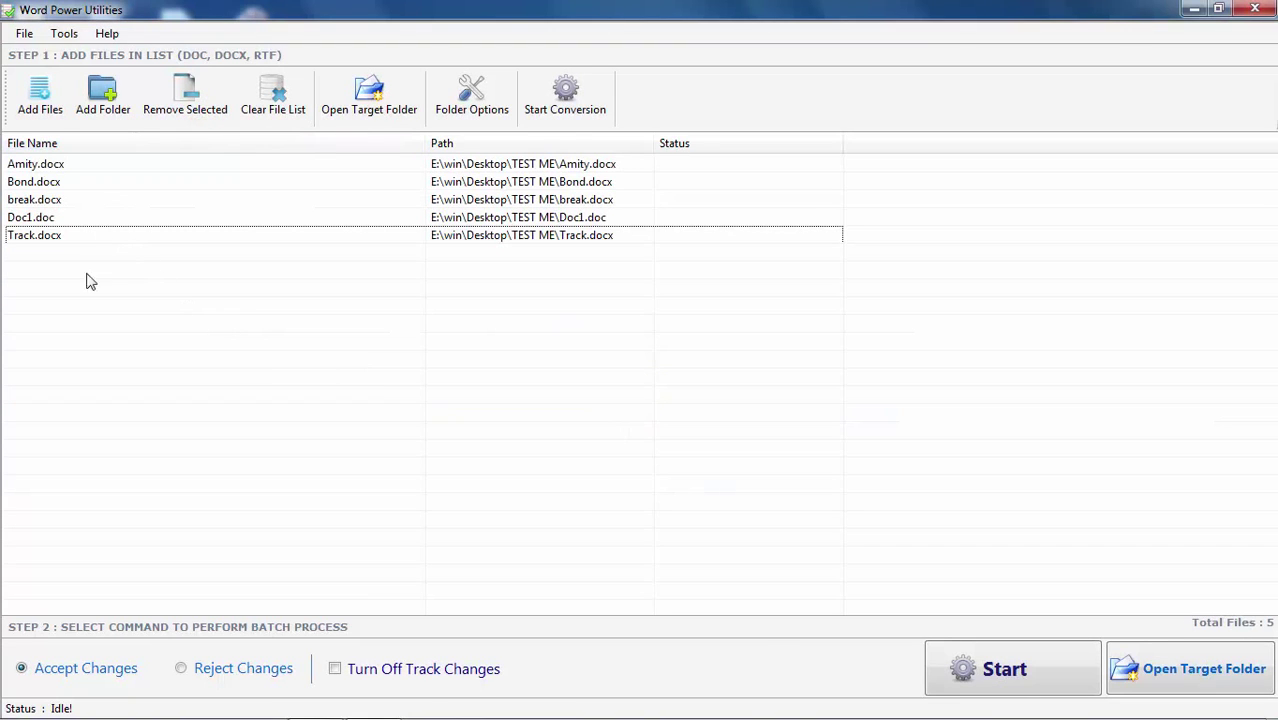
Open Amity.docx from the file list in Microsoft Word and turn on Track Changes.
double_click(58, 168)
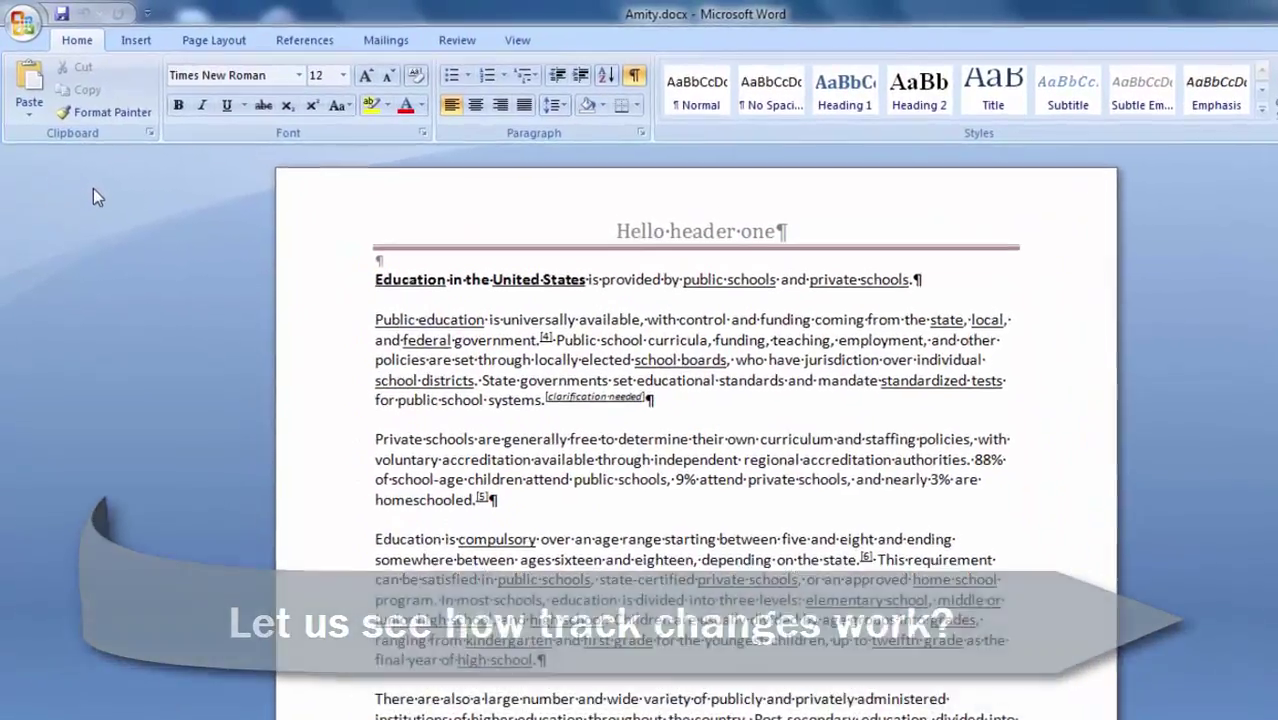
left_click(457, 40)
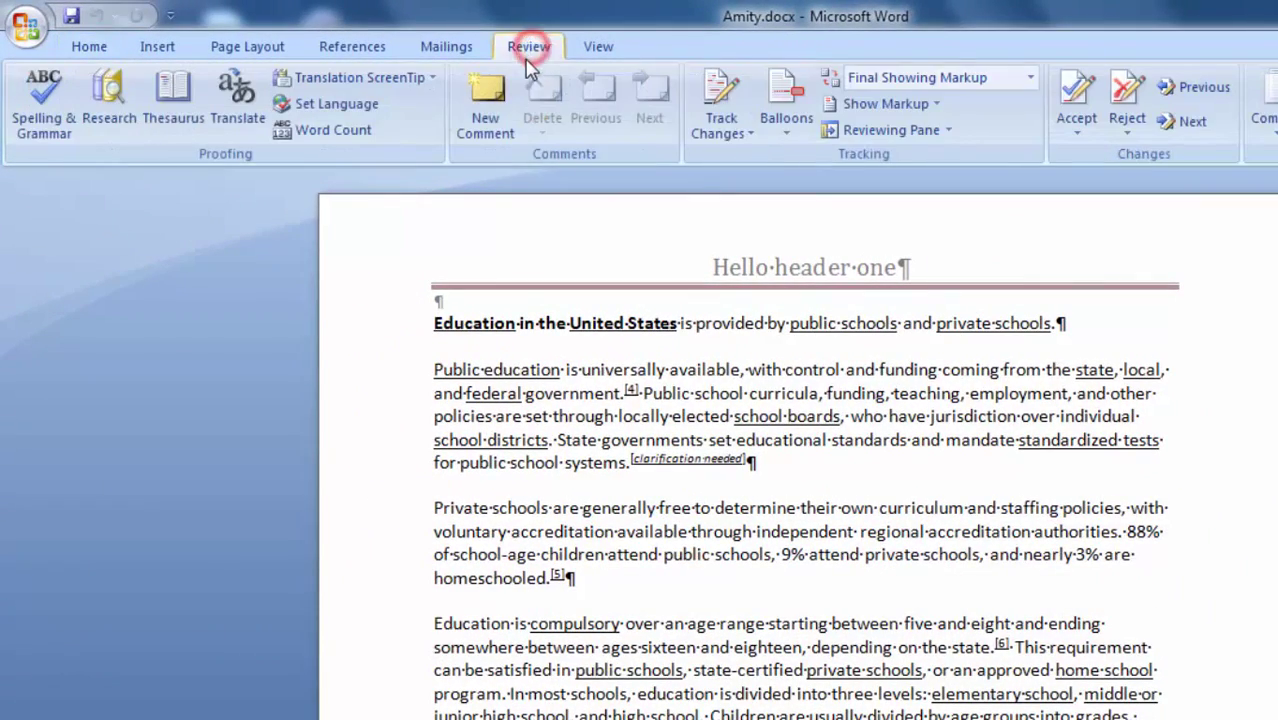
left_click(750, 135)
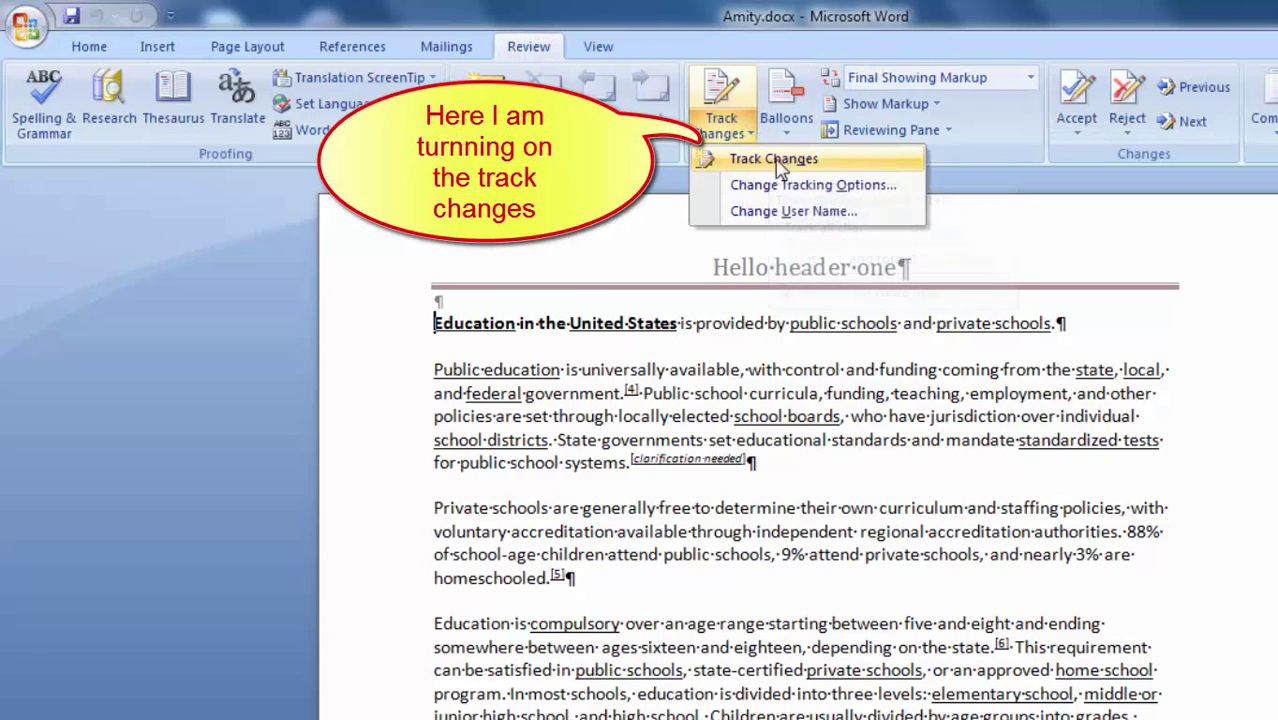
left_click(776, 160)
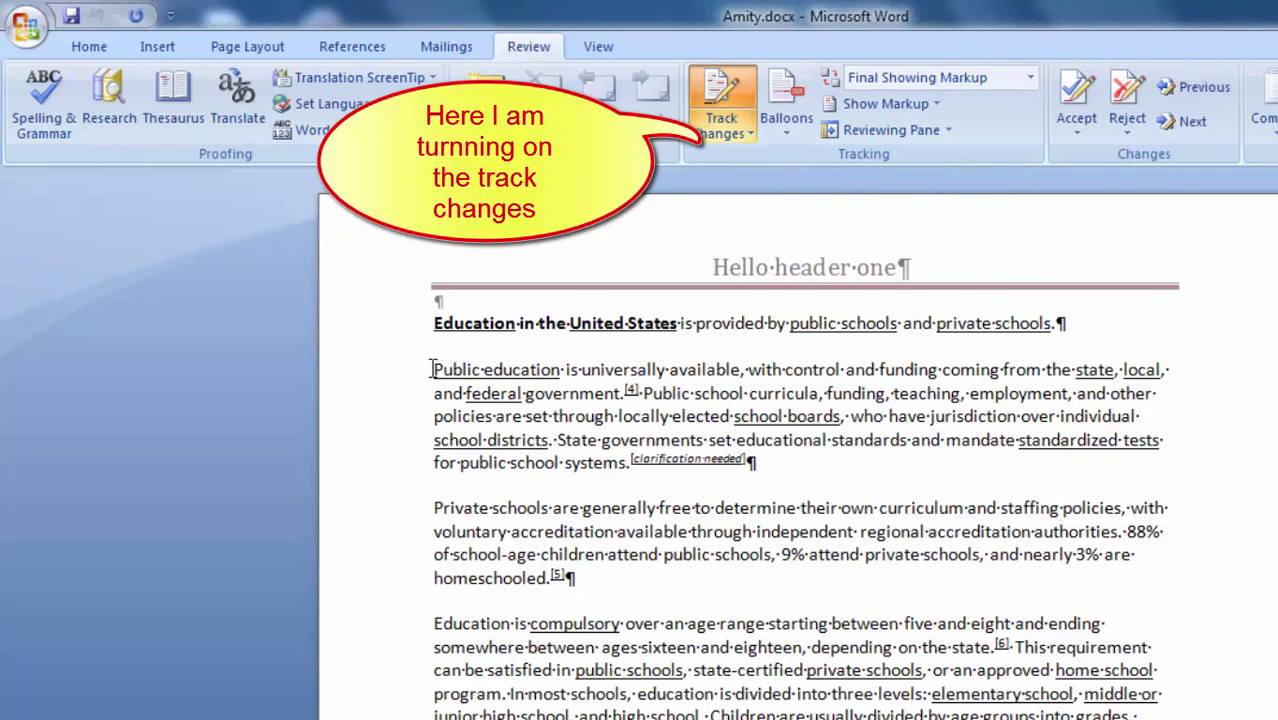
Delete the first sentence of the "Public education" paragraph and the "Private" paragraph's text from "schools are generally" to "nearly 3% are".
left_click_drag(432, 369, 630, 393)
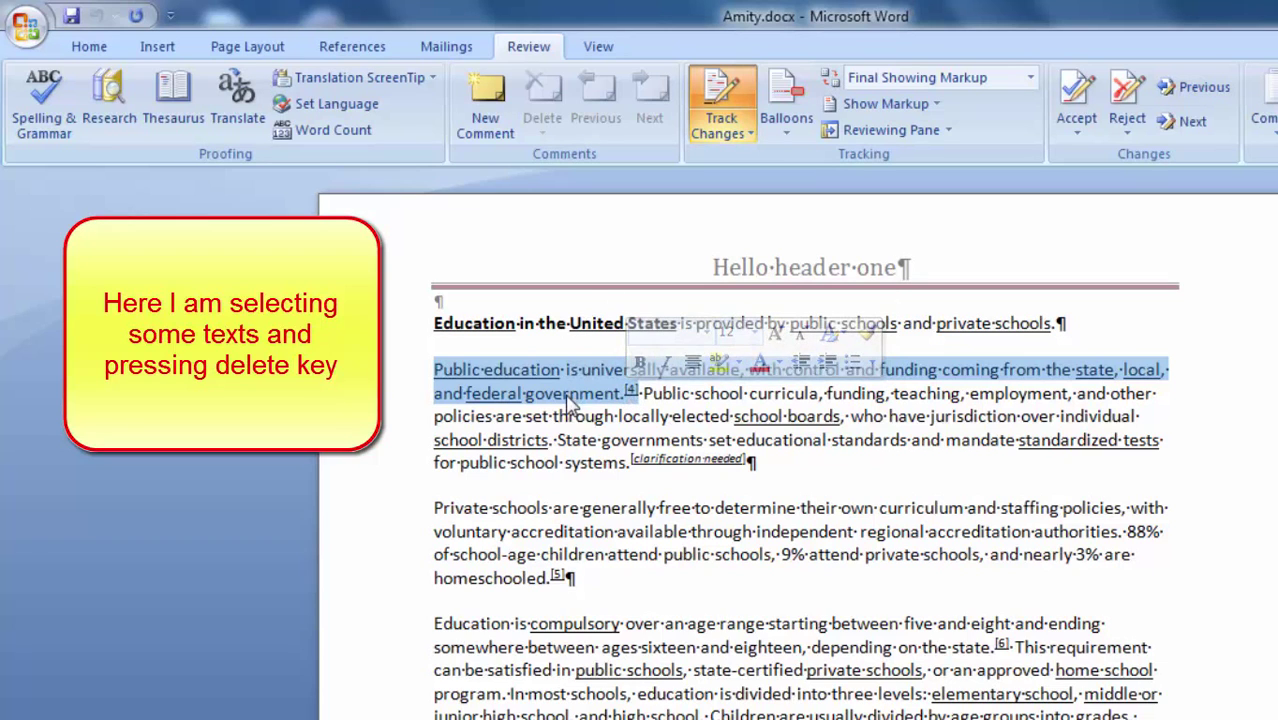
key("Delete")
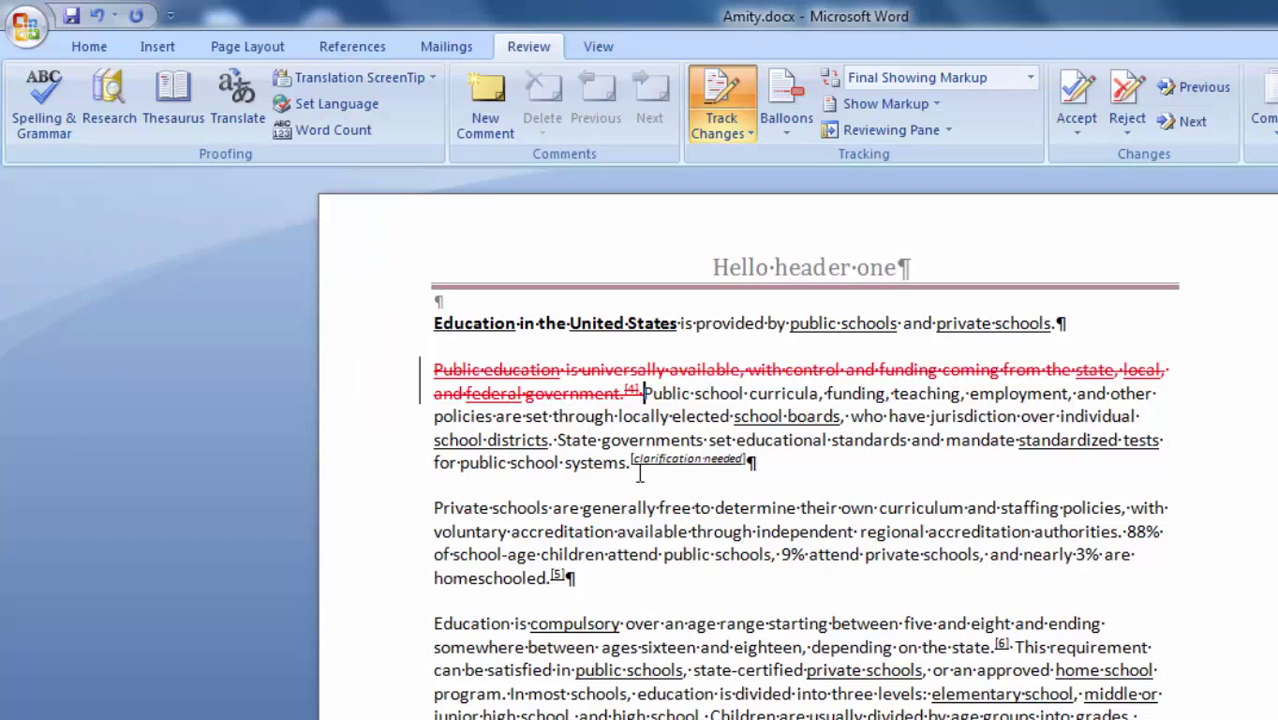
left_click_drag(490, 508, 1139, 554)
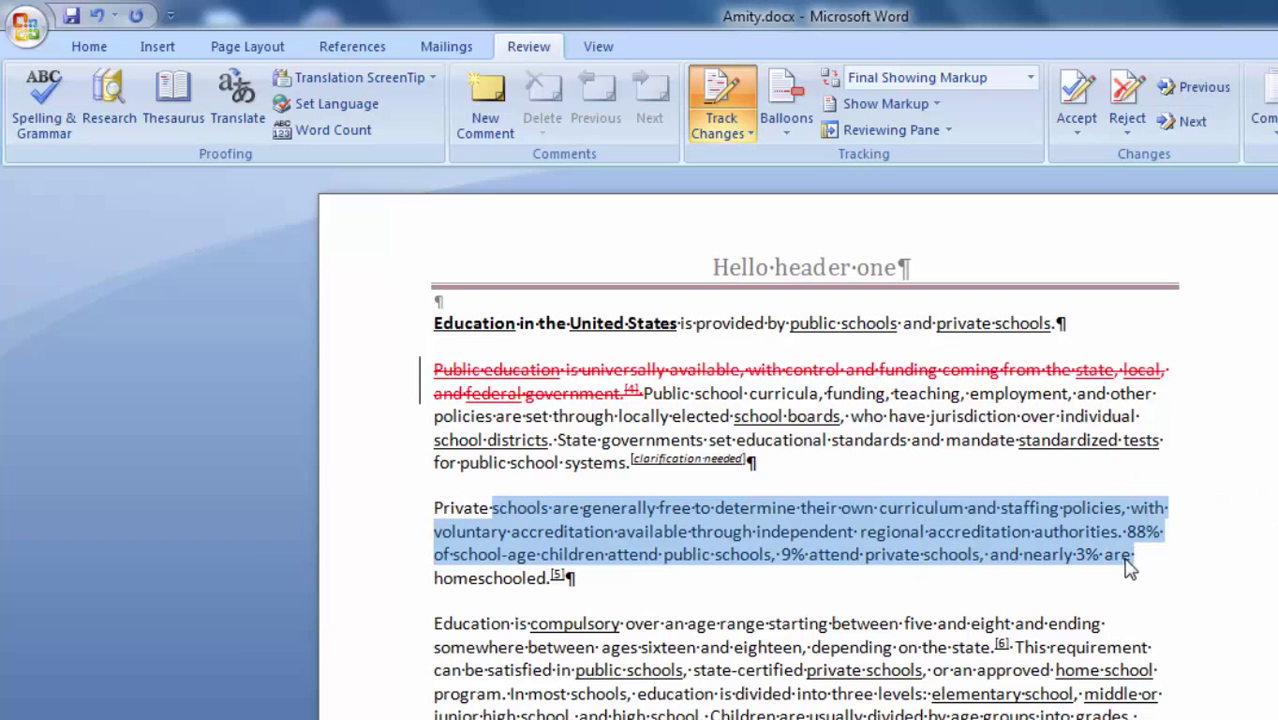
key("Delete")
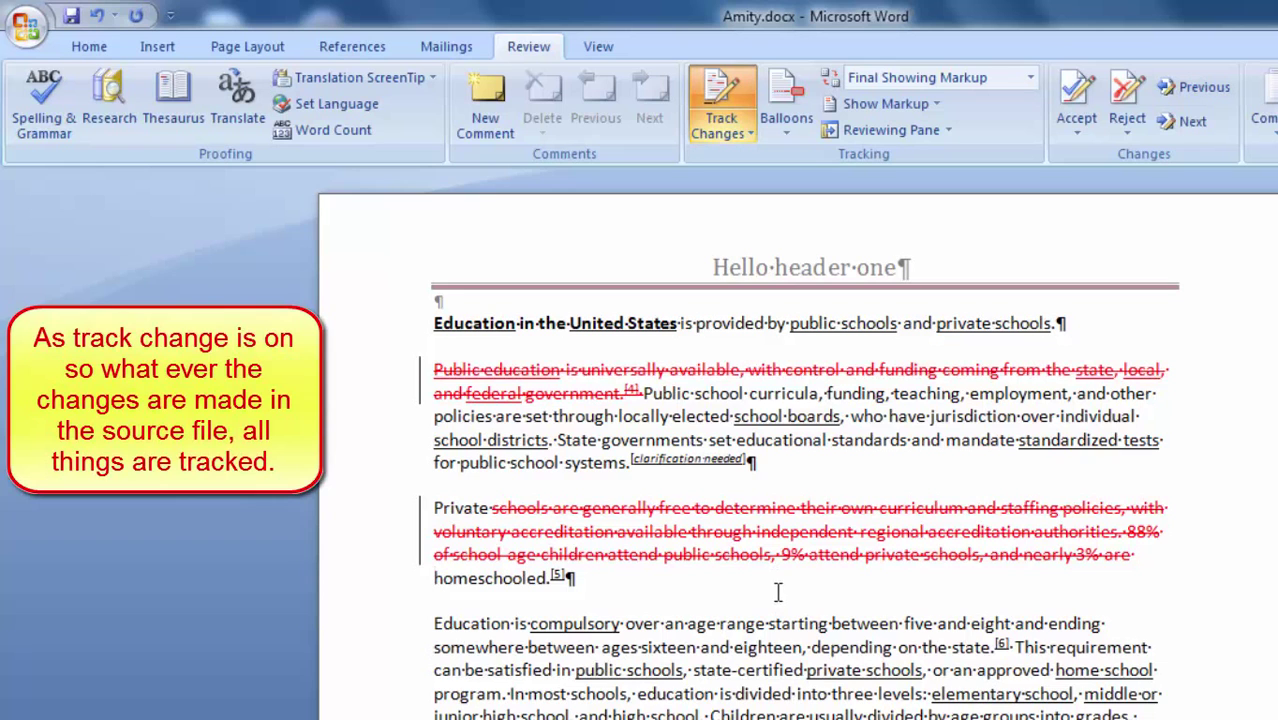
Delete the words "all children in the parish, mainly" before "Catholic" in the first paragraph under History.
scroll(774, 602, "down", 3)
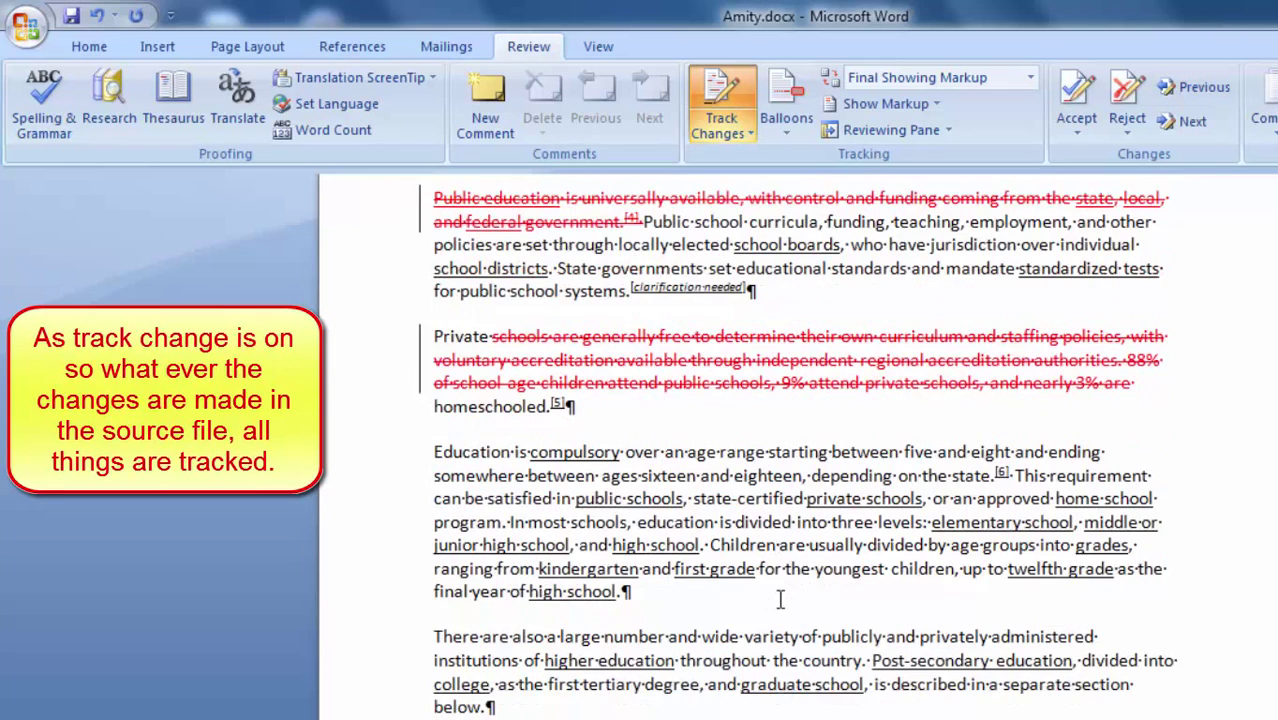
scroll(738, 656, "down", 5)
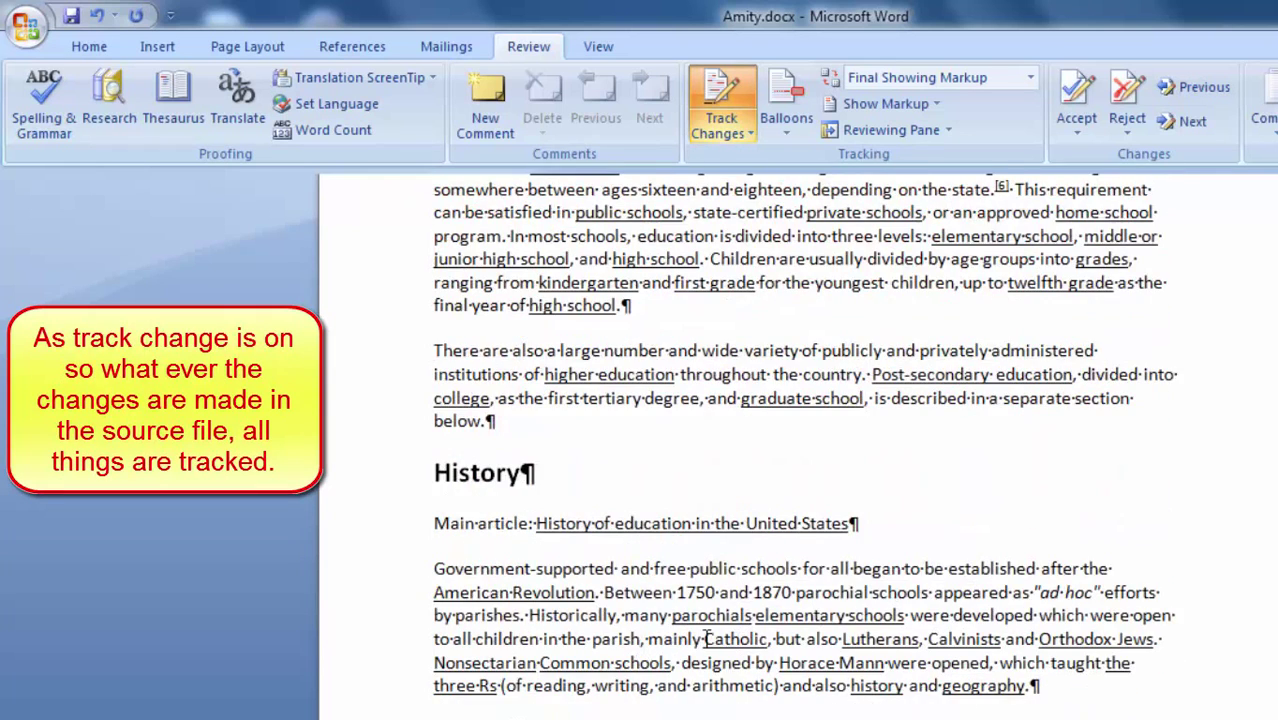
left_click(707, 638)
key("BackSpace")
key("BackSpace")
key("BackSpace")
key("BackSpace")
key("BackSpace")
key("BackSpace")
key("BackSpace")
key("BackSpace")
key("BackSpace")
key("BackSpace")
key("BackSpace")
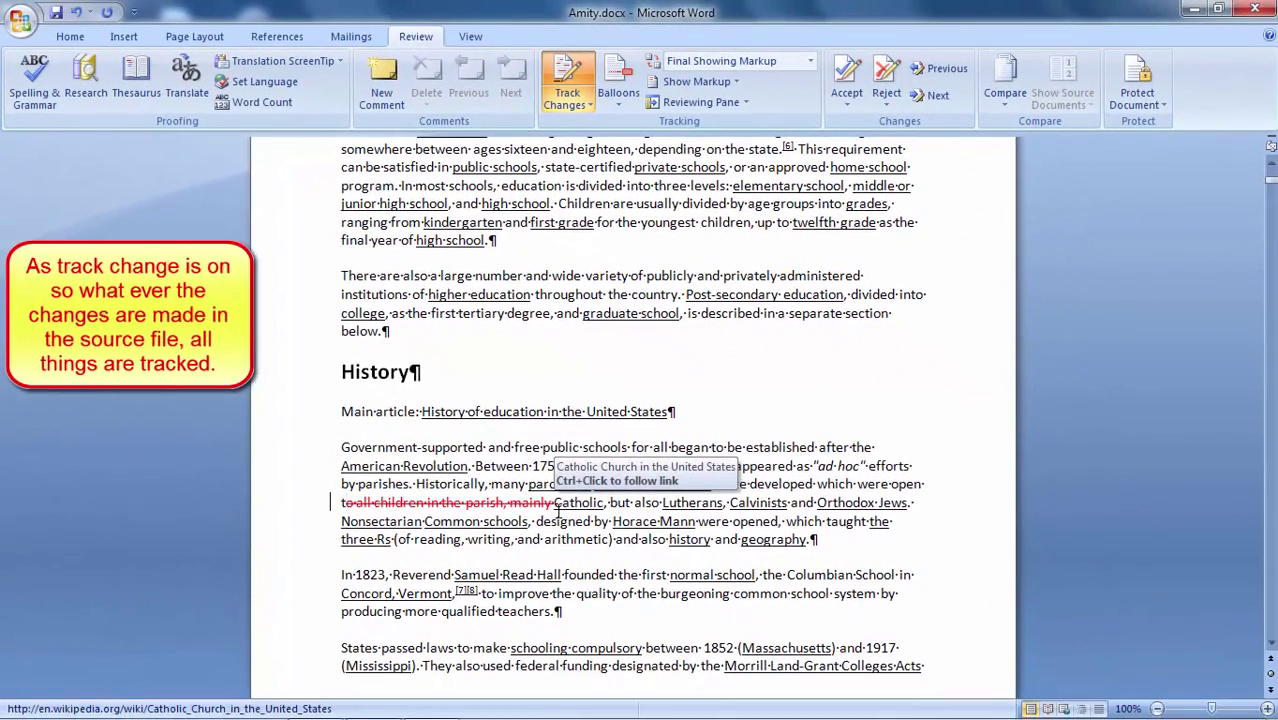
Justify the "Government-supported", "Private" and "Public education" paragraphs.
key("ctrl+j")
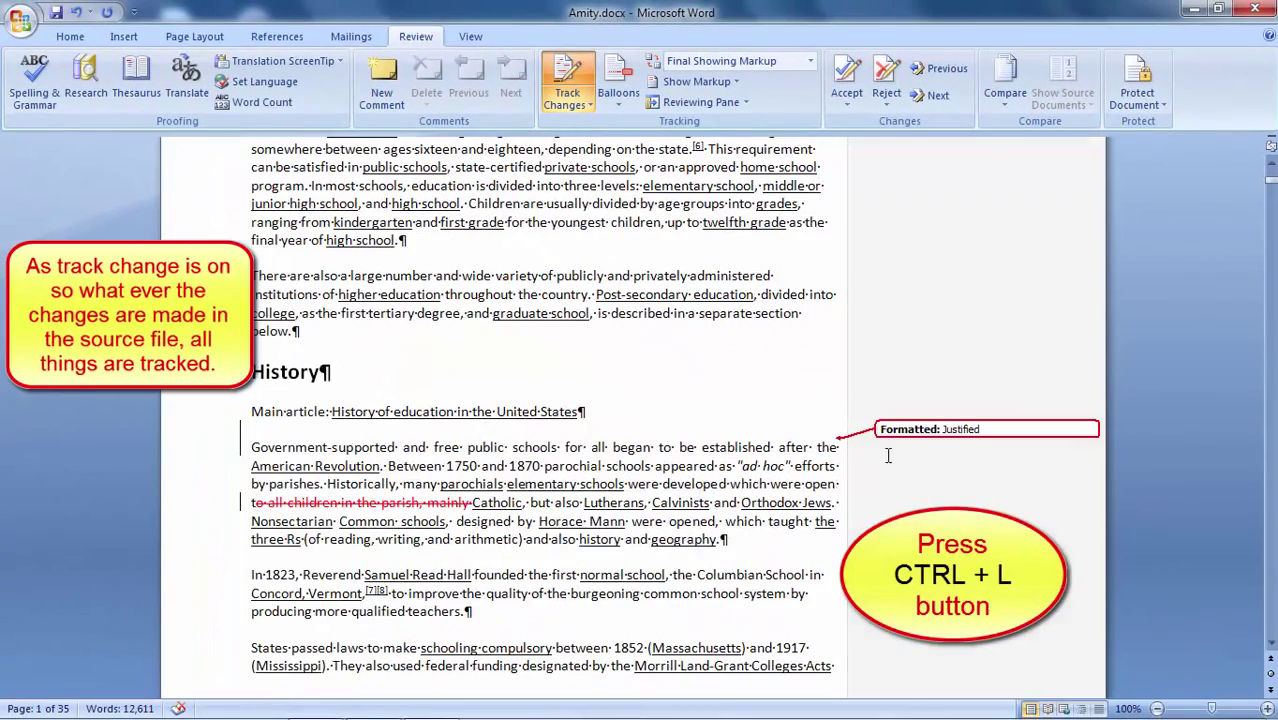
scroll(771, 304, "up", 5)
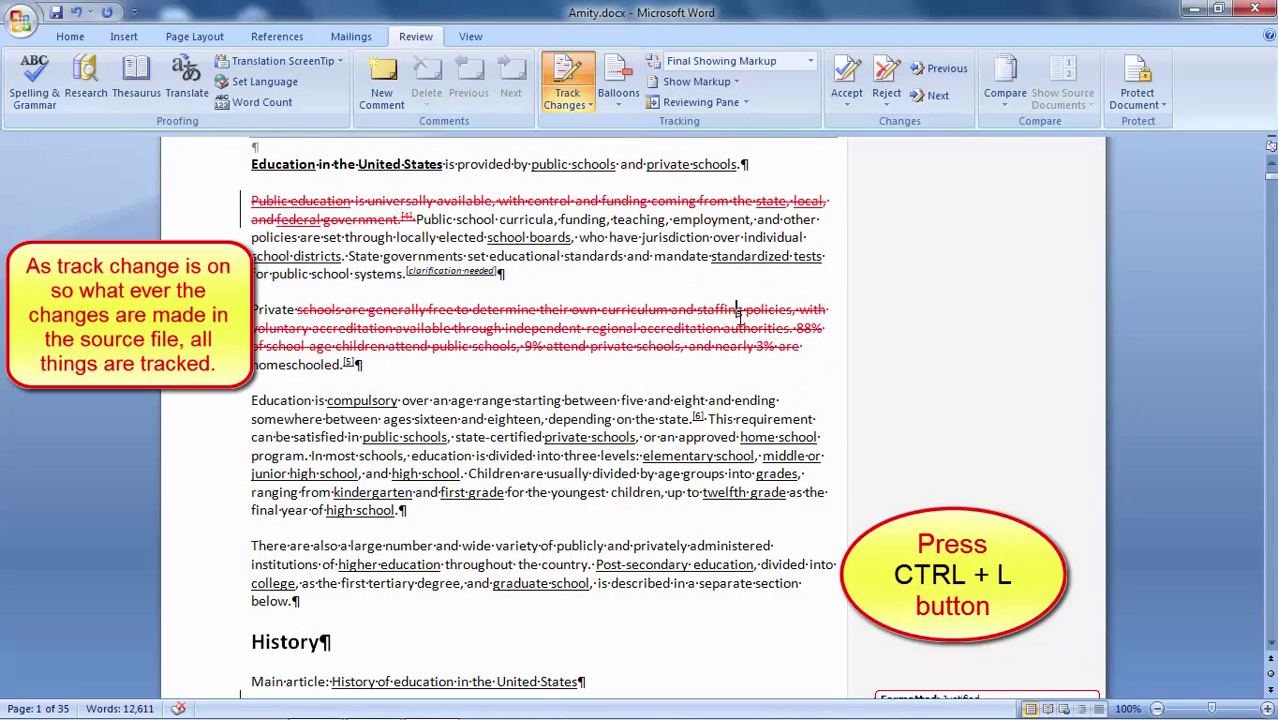
key("ctrl+j")
scroll(755, 305, "up", 2)
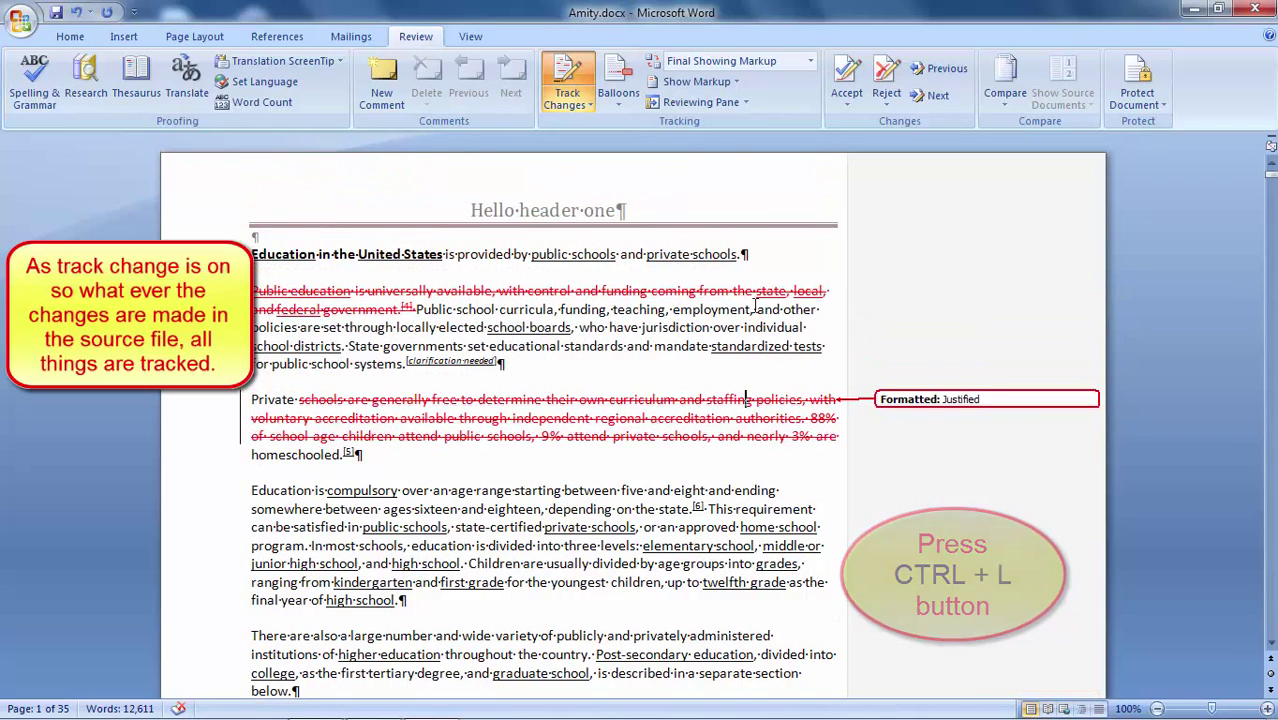
left_click(746, 291)
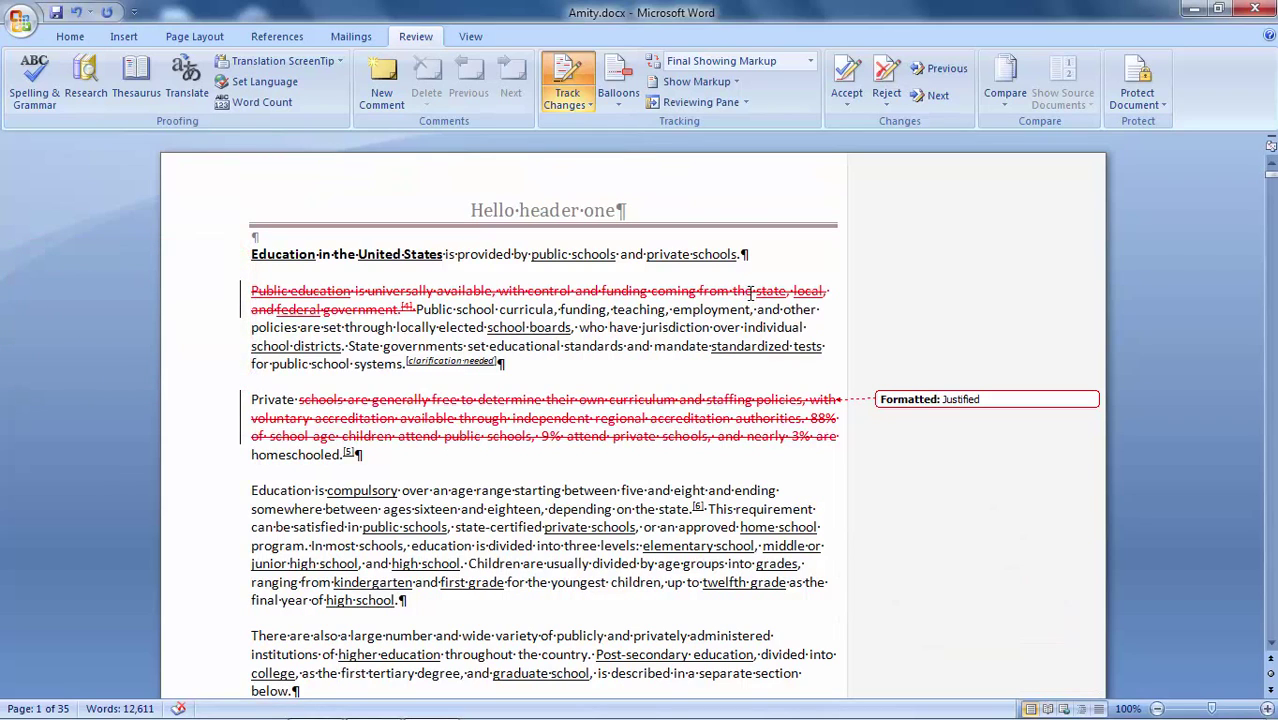
key("ctrl+j")
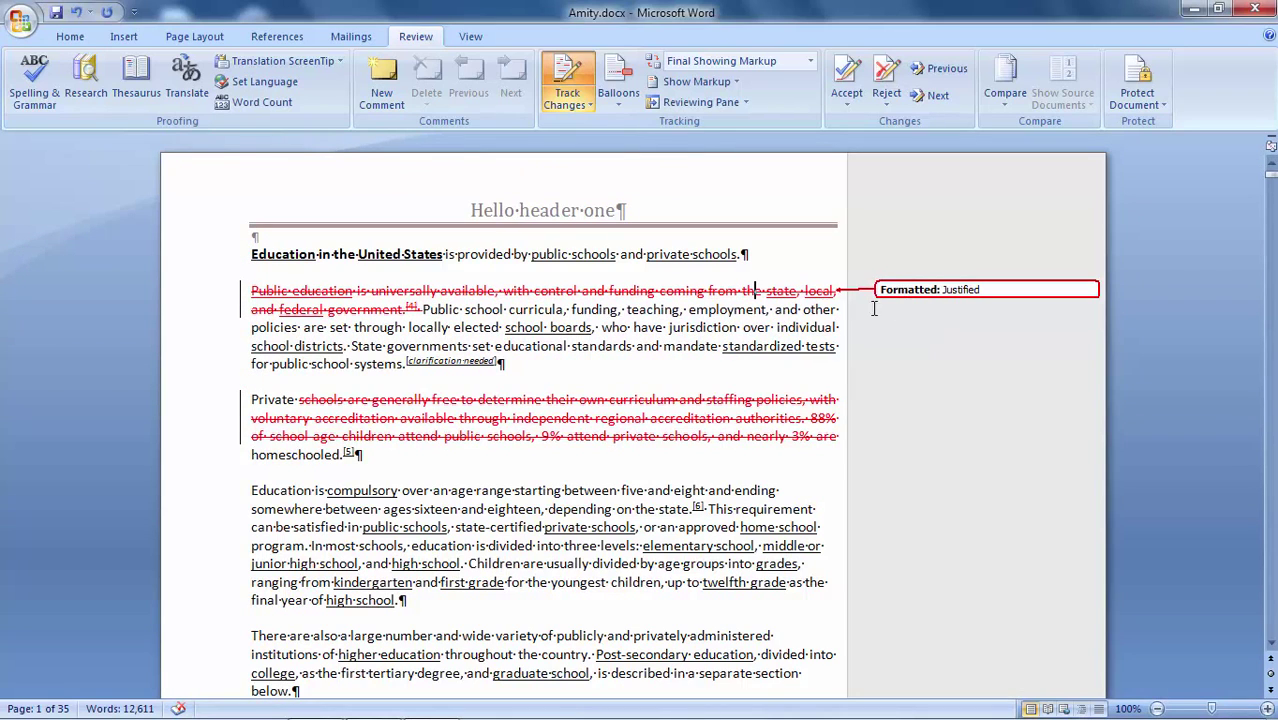
Attach a comment reading "Delete line" to the "Public education" and "Private" paragraphs together.
key("ctrl+Up")
key("ctrl+shift+Down")
key("ctrl+shift+Down")
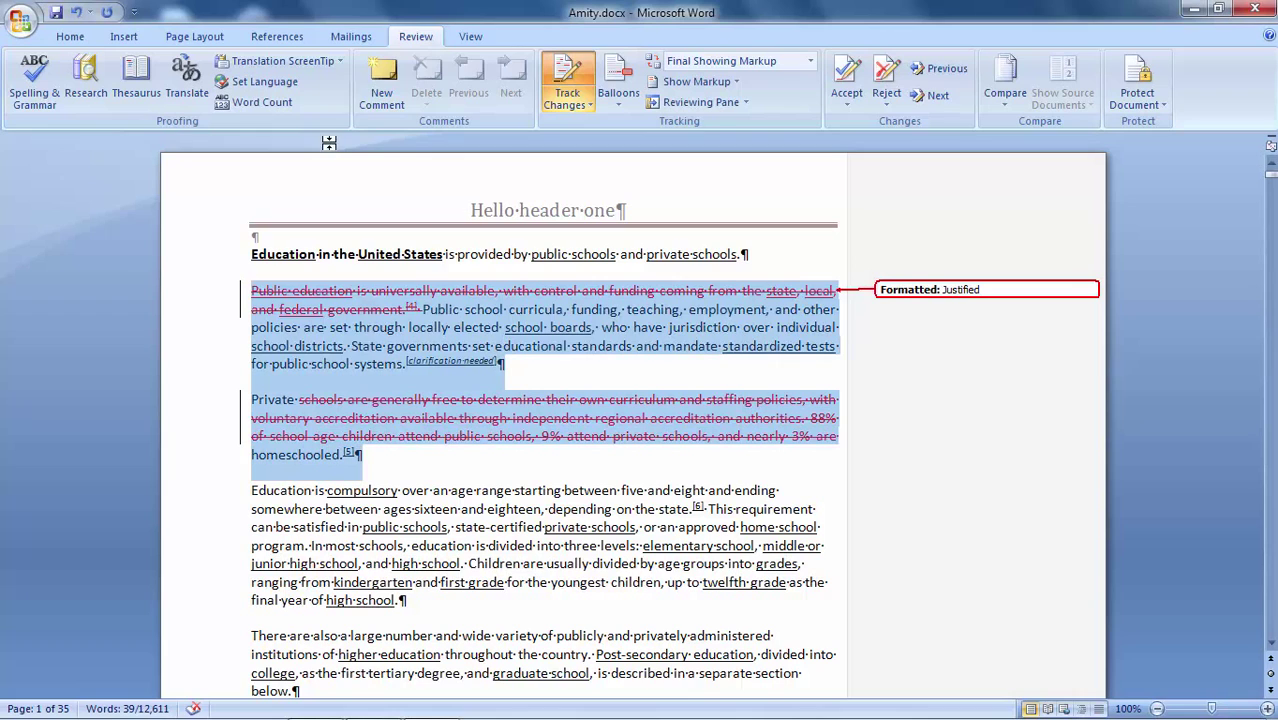
left_click(385, 101)
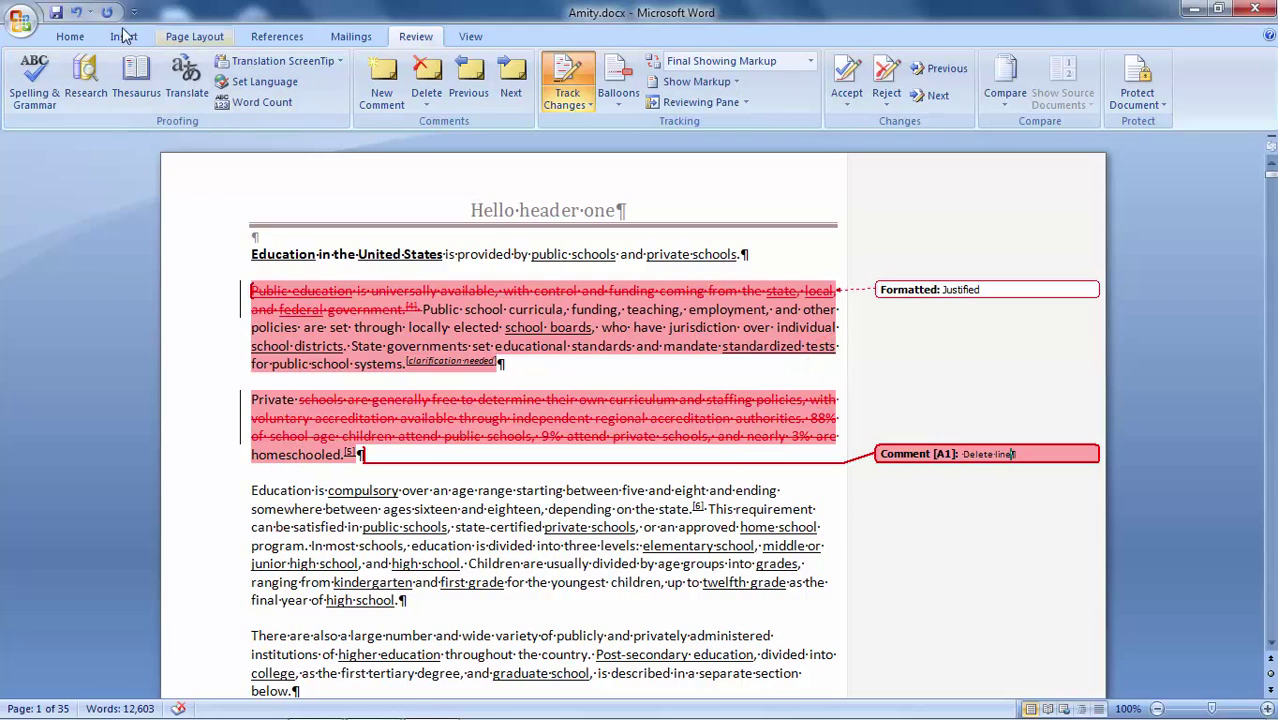
Save and close Amity.docx, returning to Word Power Utilities with no file selected in the list.
left_click(56, 12)
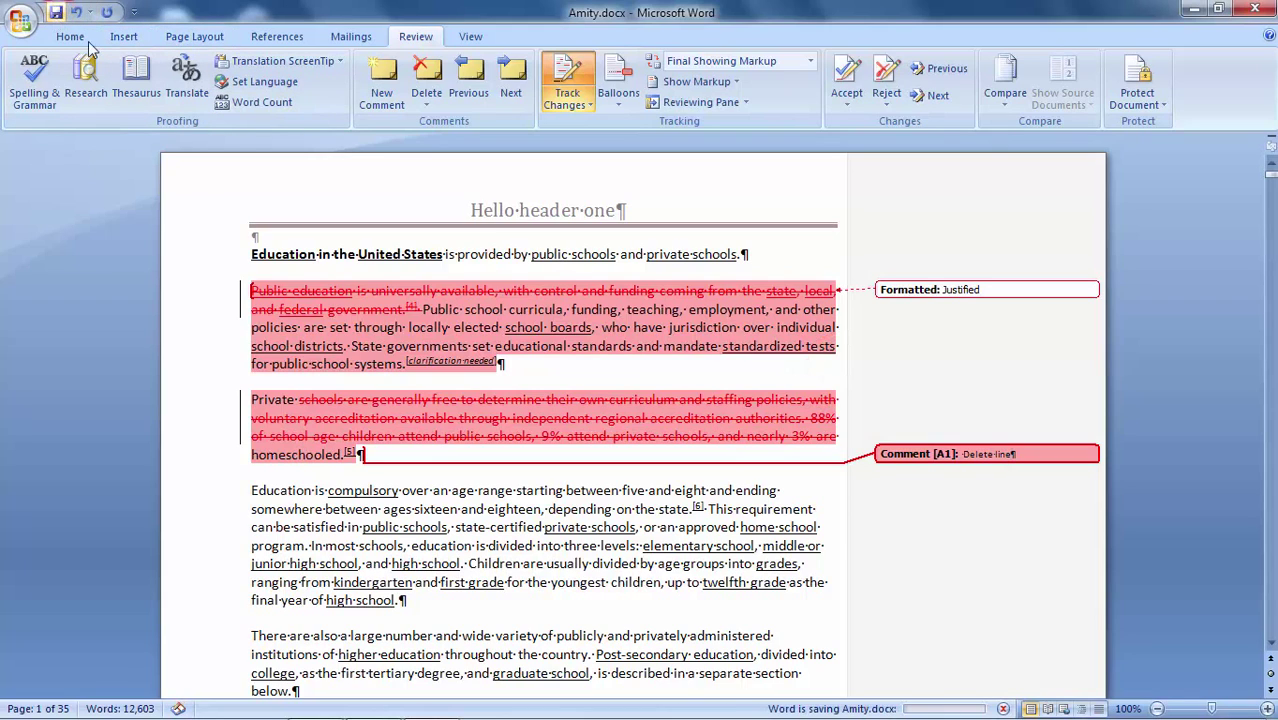
left_click(1257, 10)
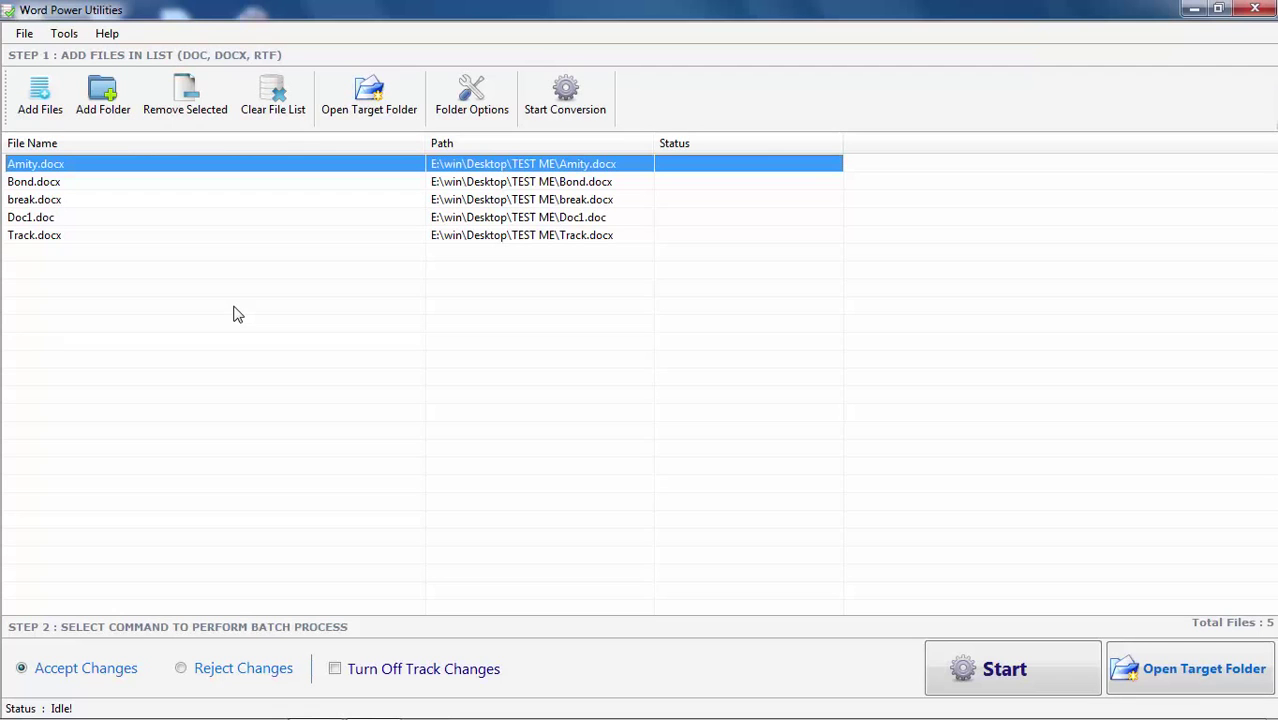
left_click(240, 313)
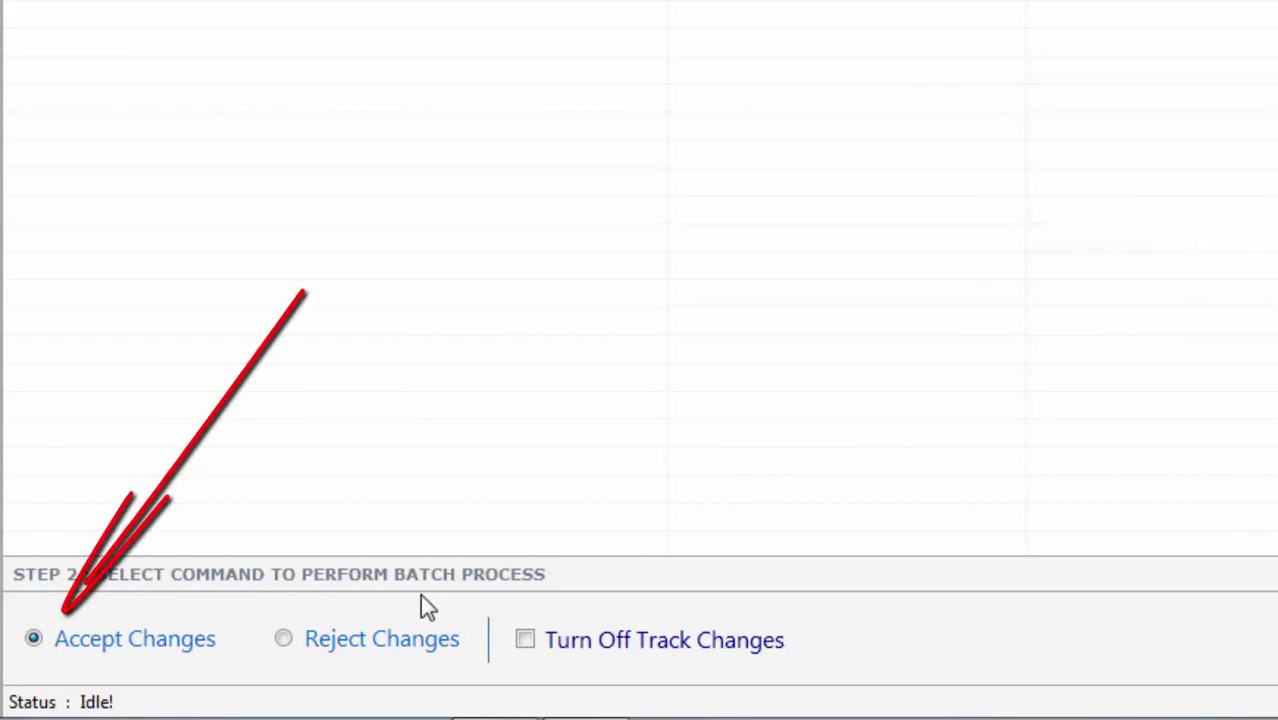
Try the Reject Changes option and set the batch command back to Accept Changes.
left_click(89, 641)
left_click(306, 640)
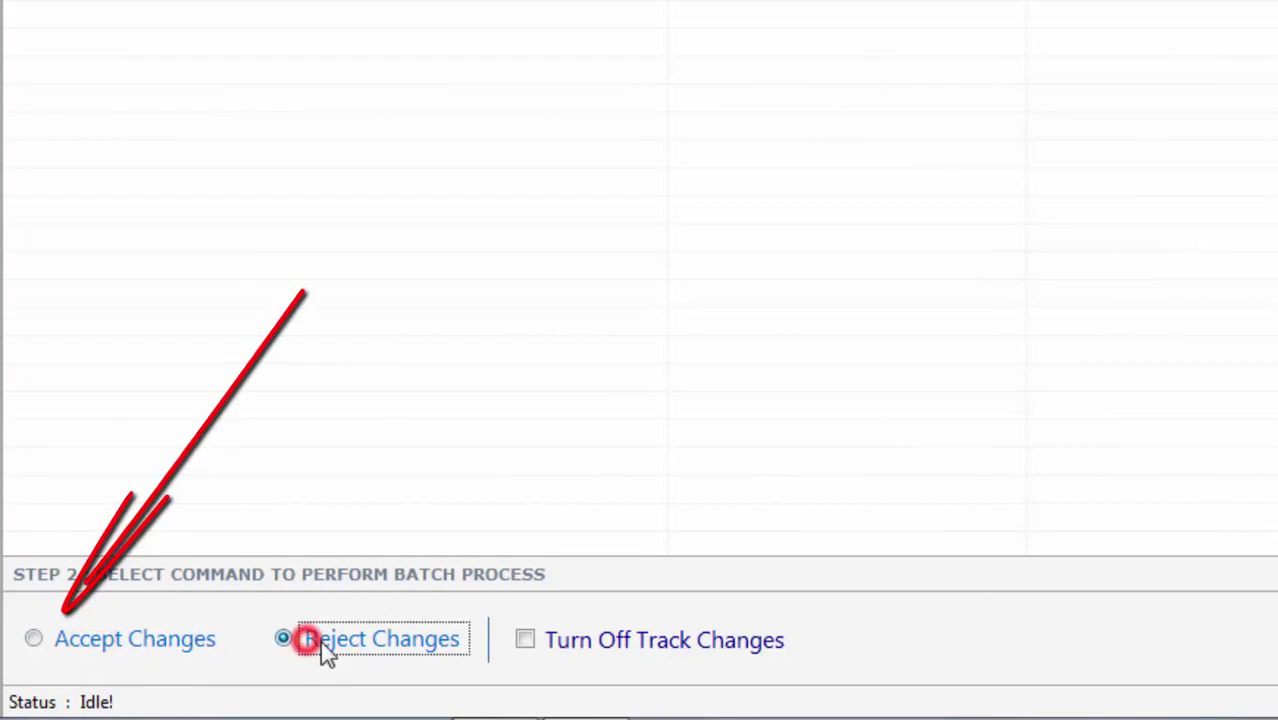
left_click(137, 641)
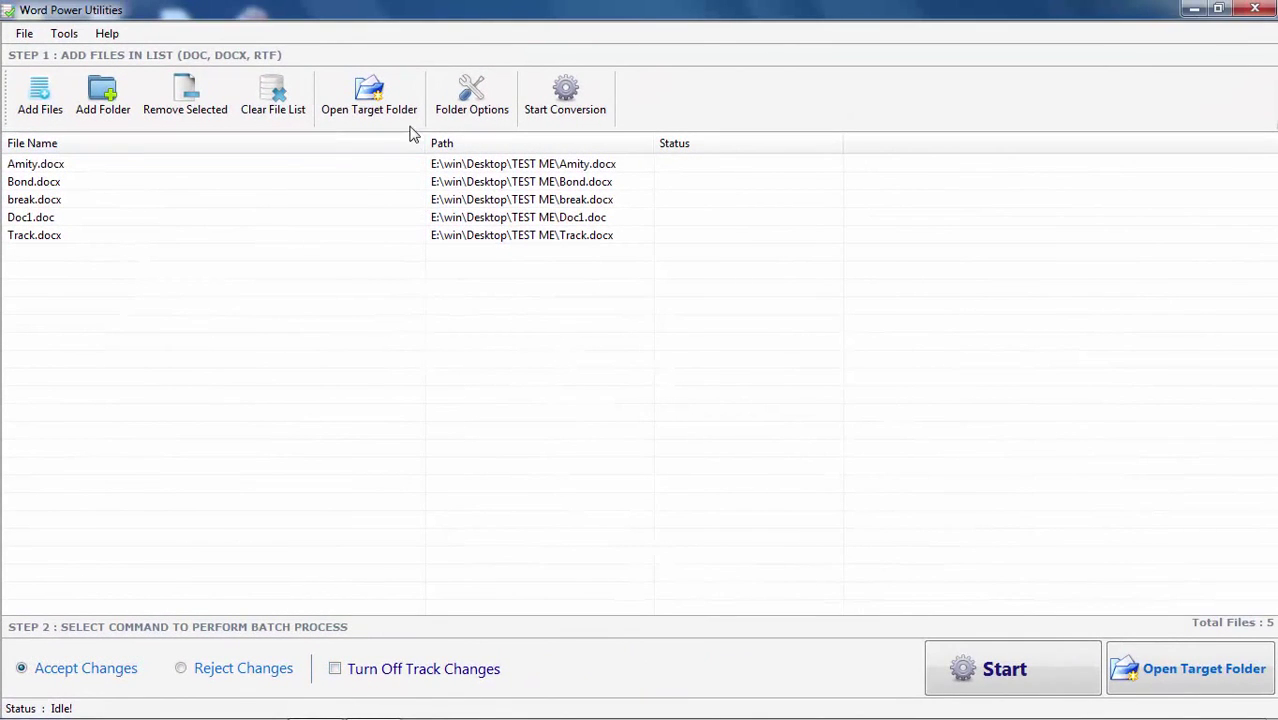
Create a Desktop folder named "Accept or reject" and set it as the separate folder for all processed files.
left_click(485, 106)
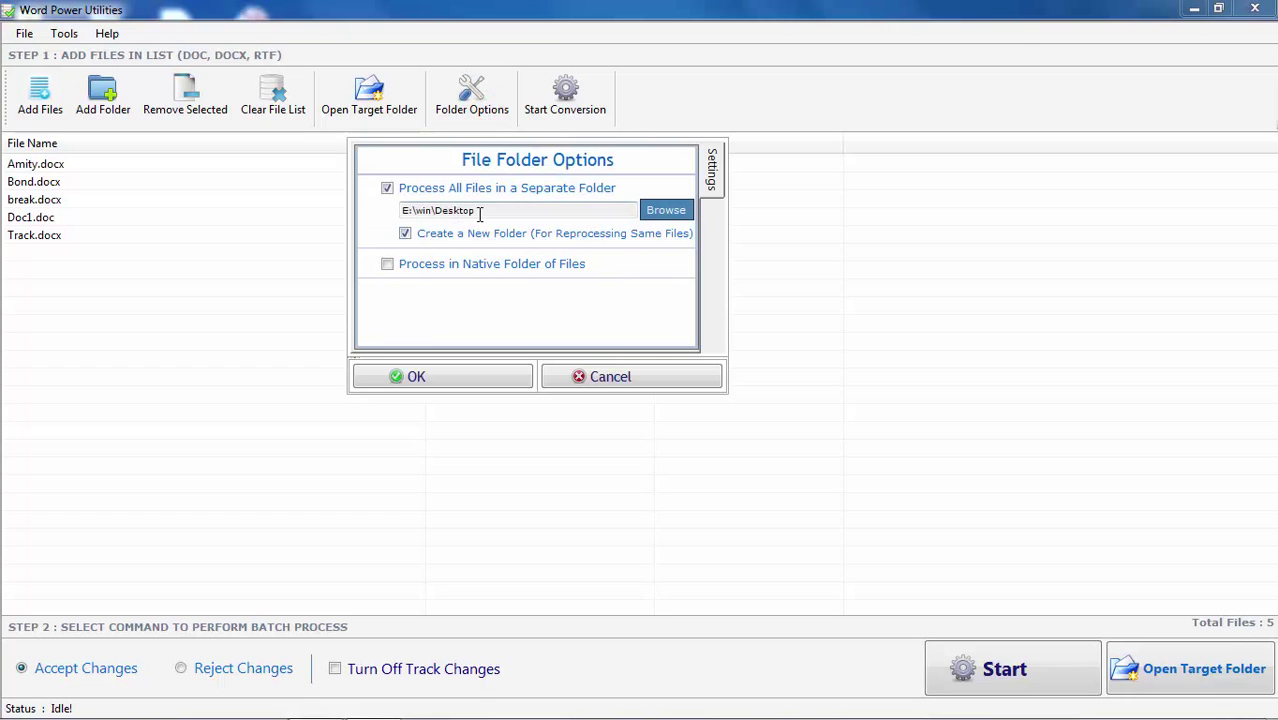
left_click(668, 212)
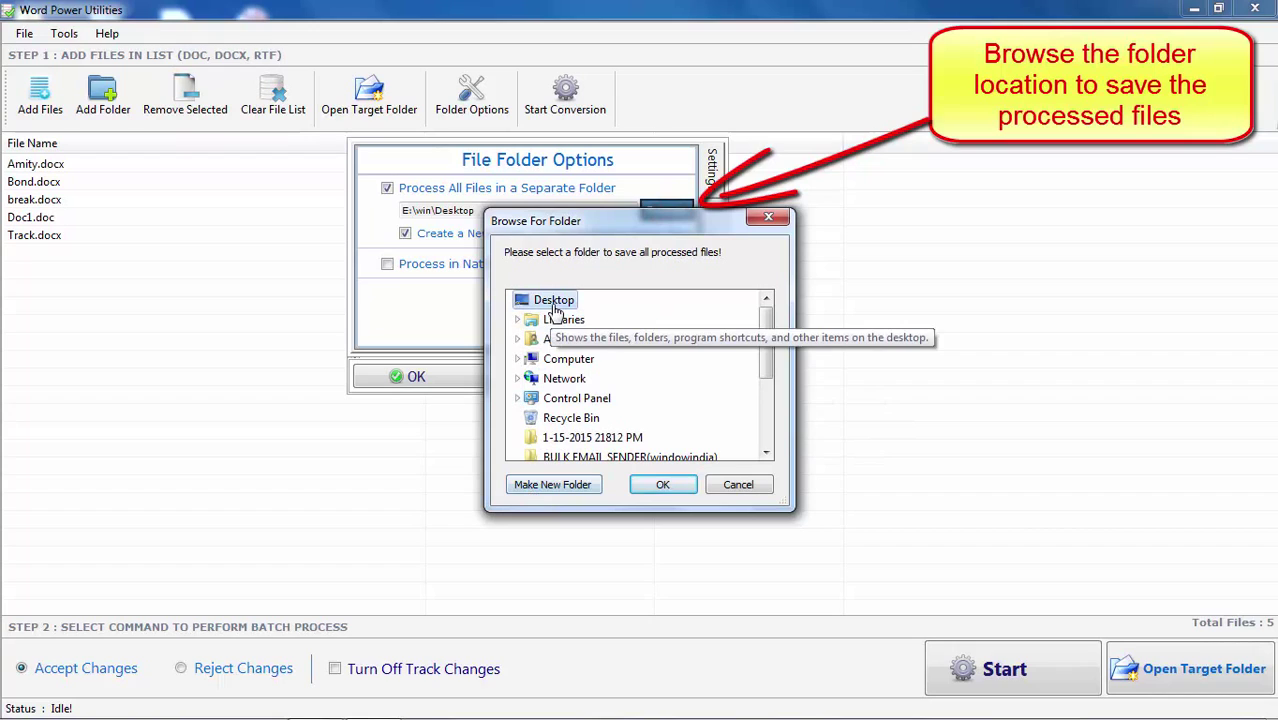
left_click(552, 486)
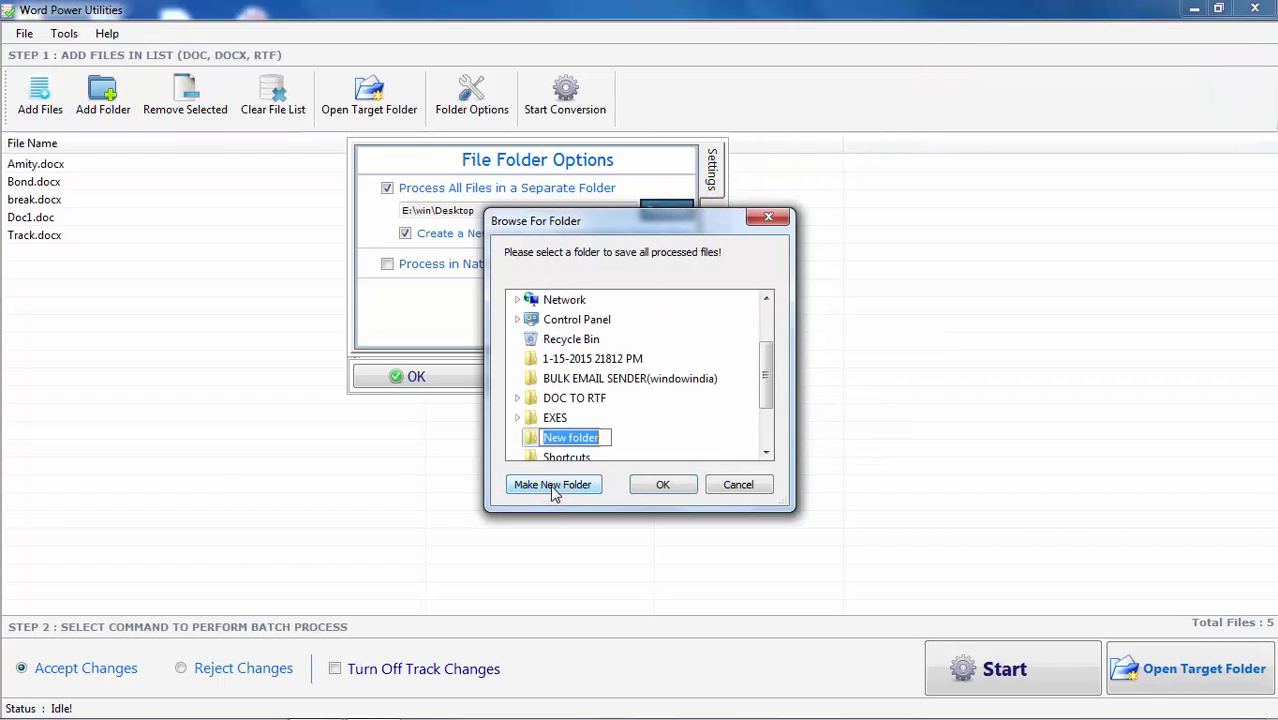
type("A")
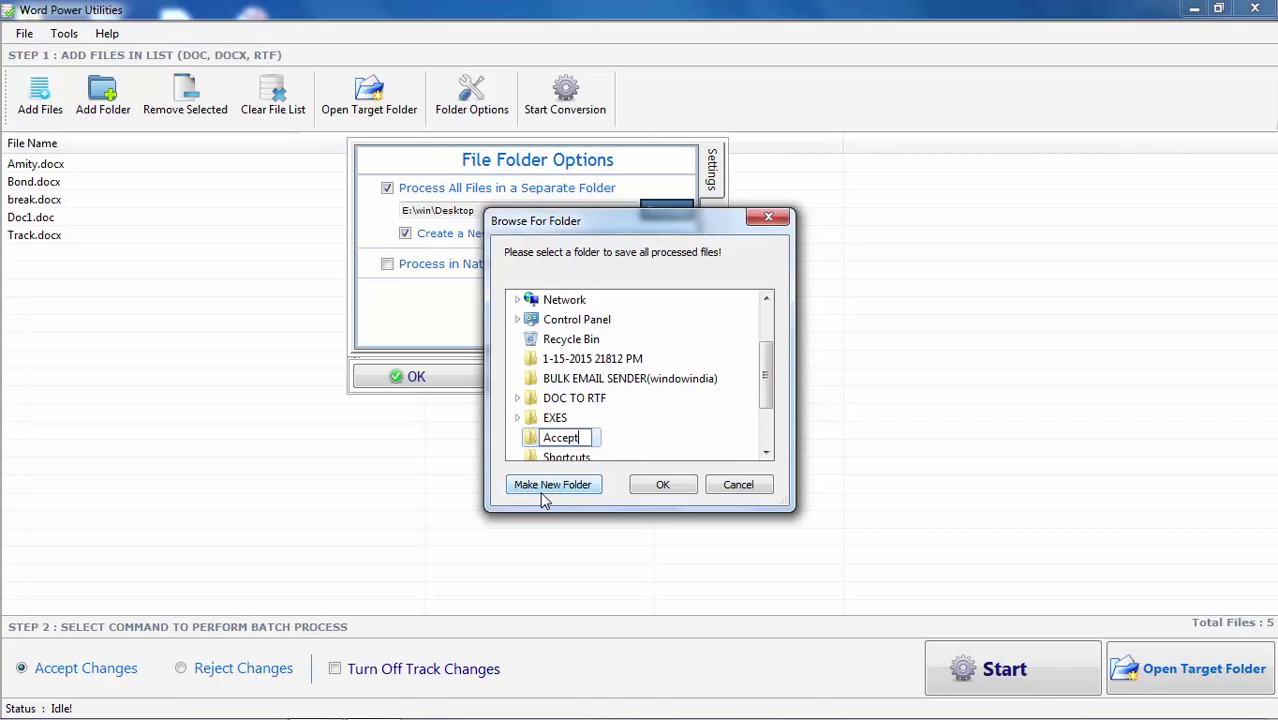
type("ccept ")
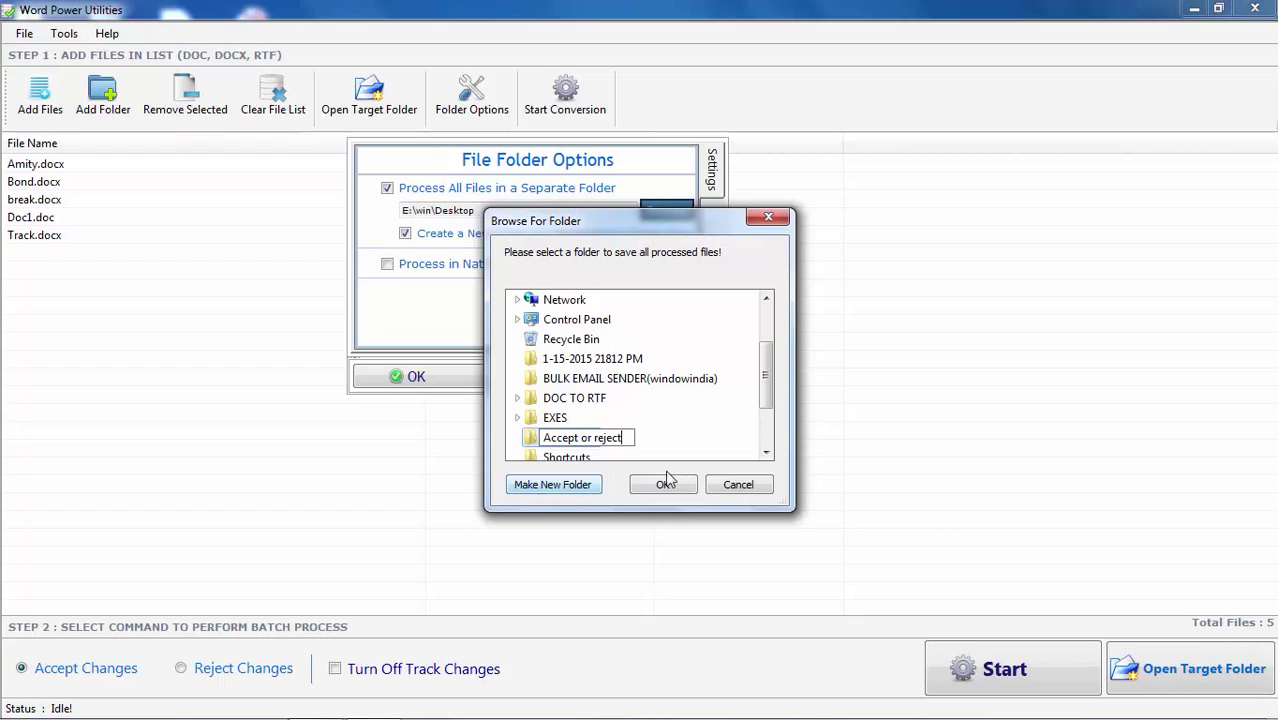
type("or reject")
left_click(526, 440)
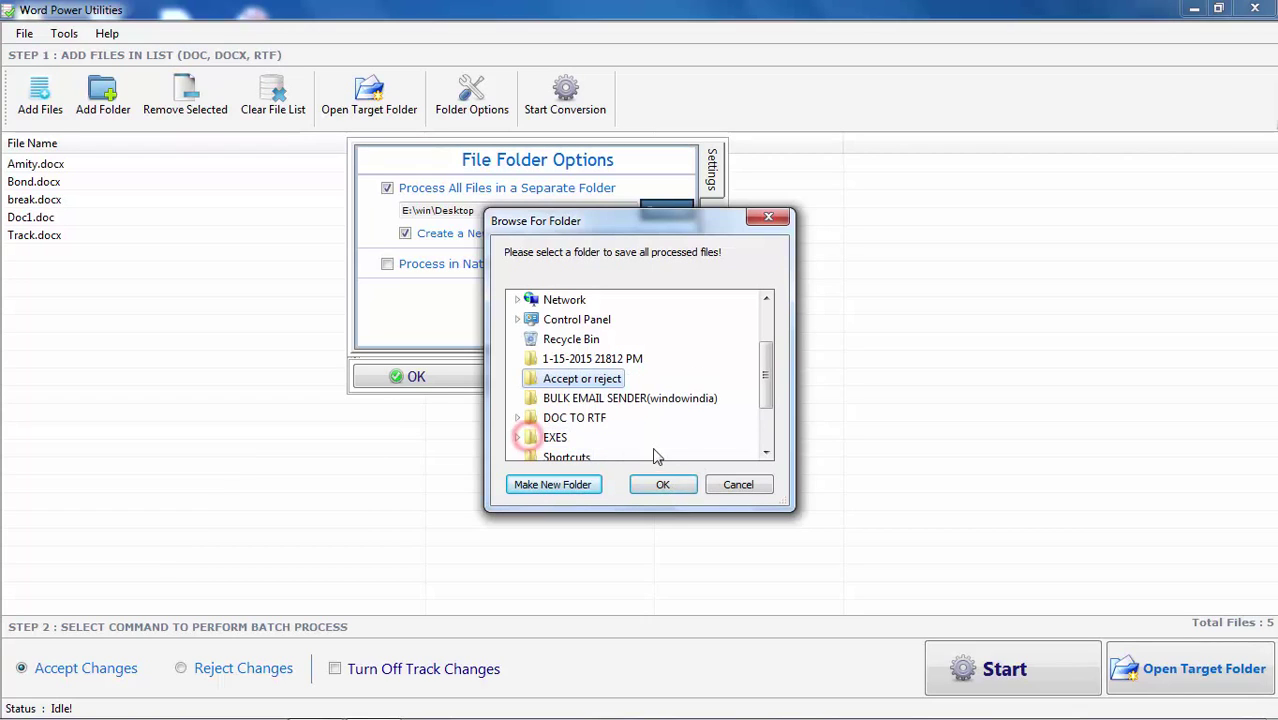
left_click(660, 484)
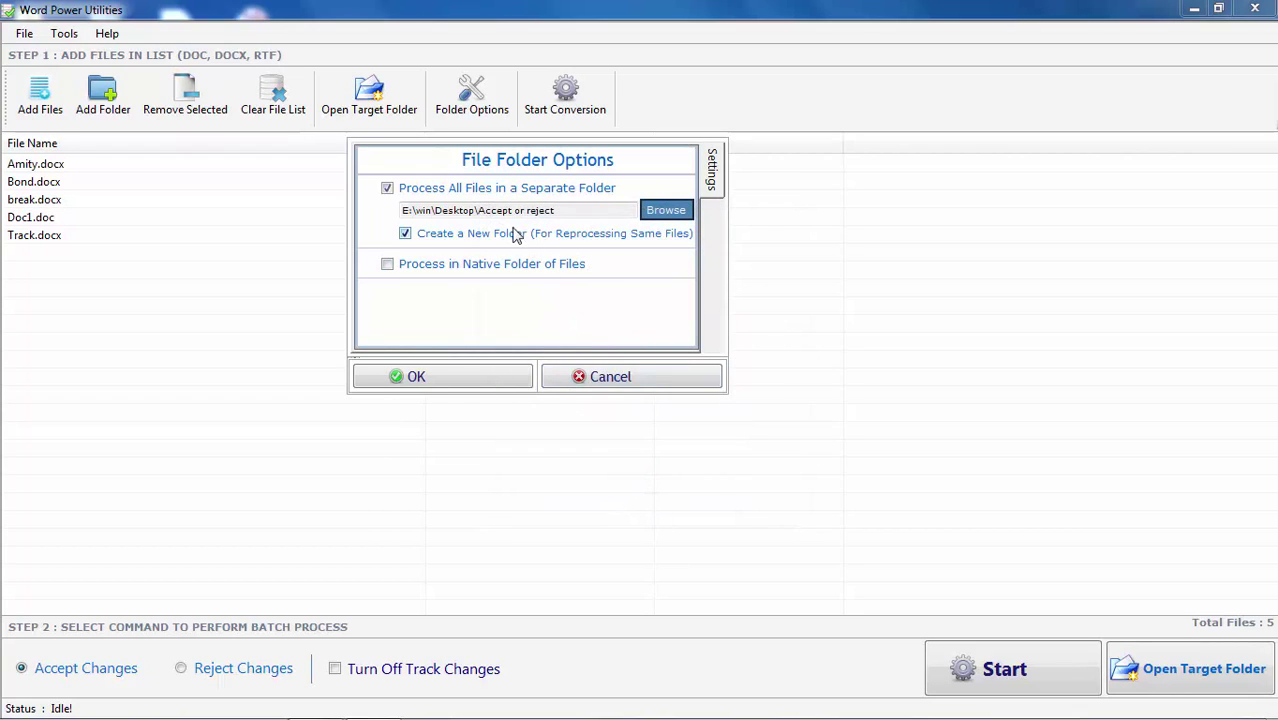
left_click(470, 378)
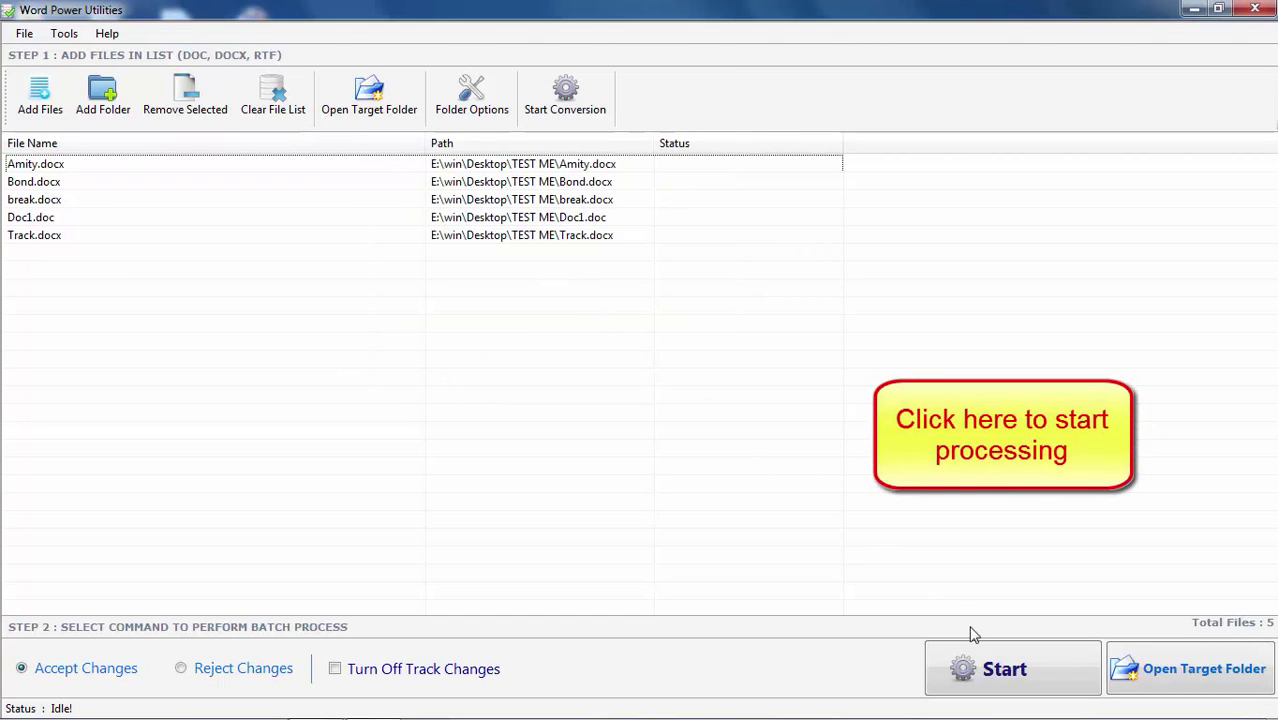
Run the batch with Accept Changes on all listed files and open the dated subfolder in the target folder.
left_click(985, 680)
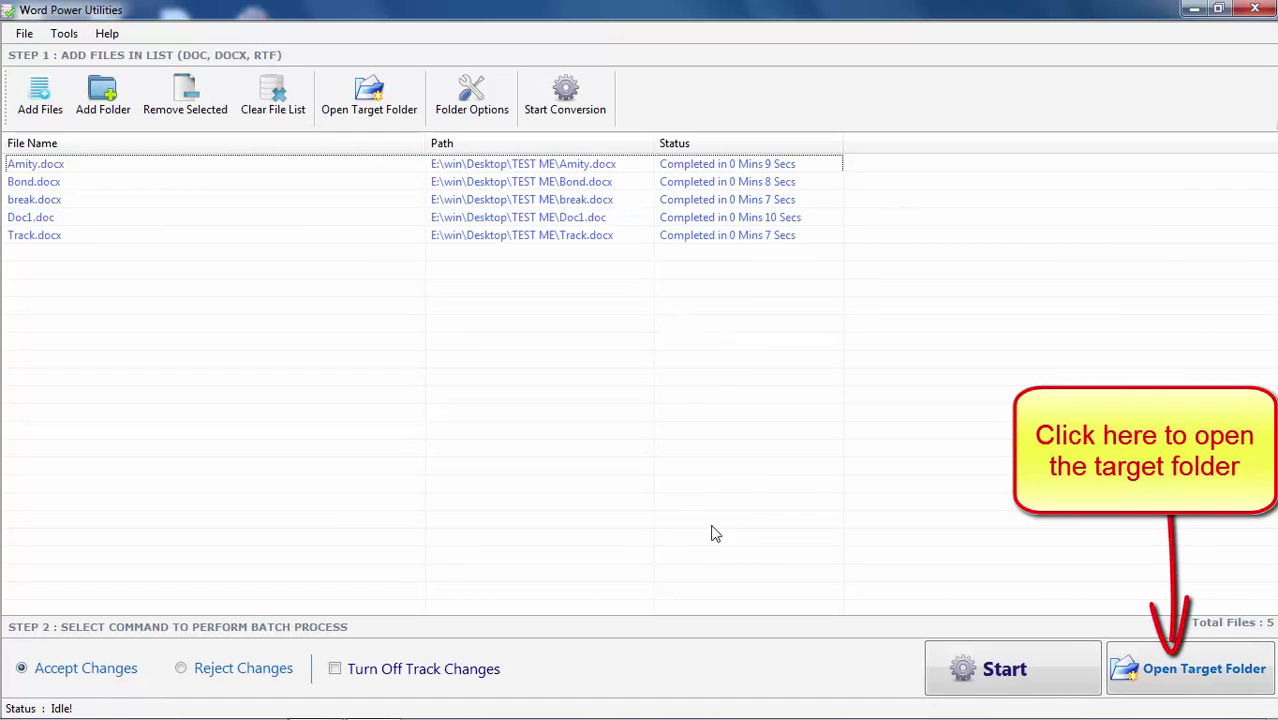
left_click(1172, 684)
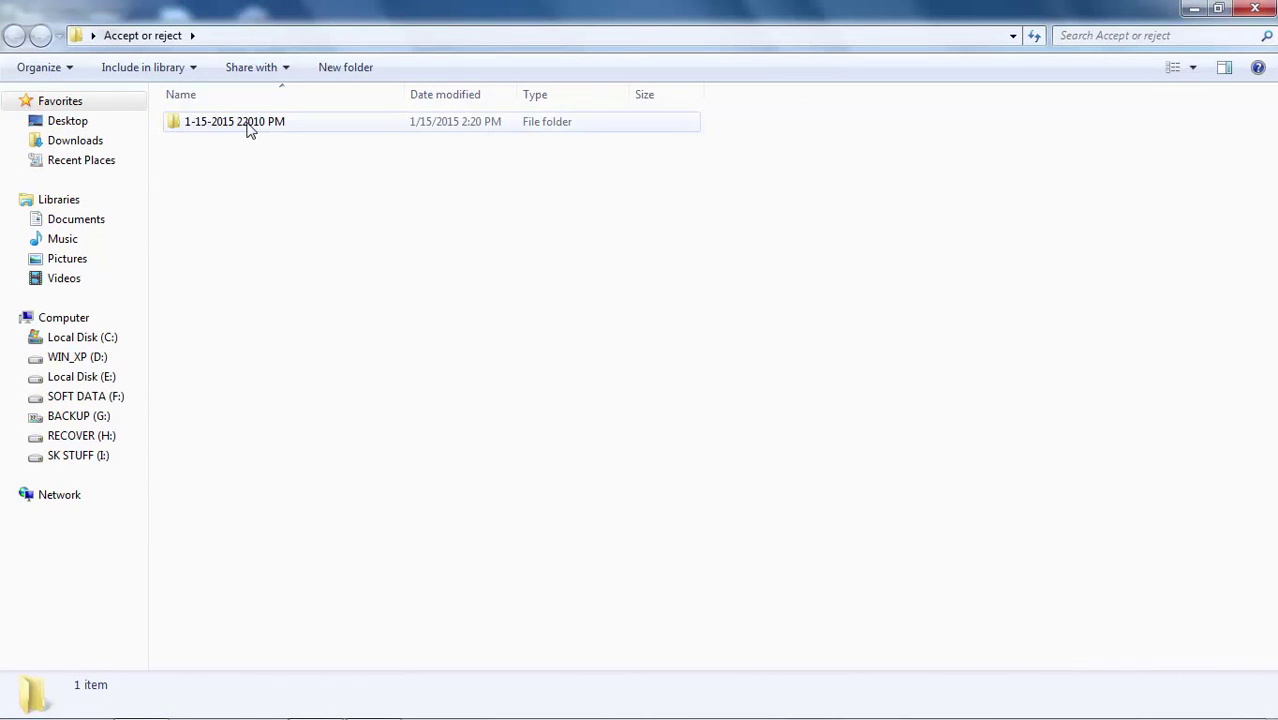
double_click(250, 128)
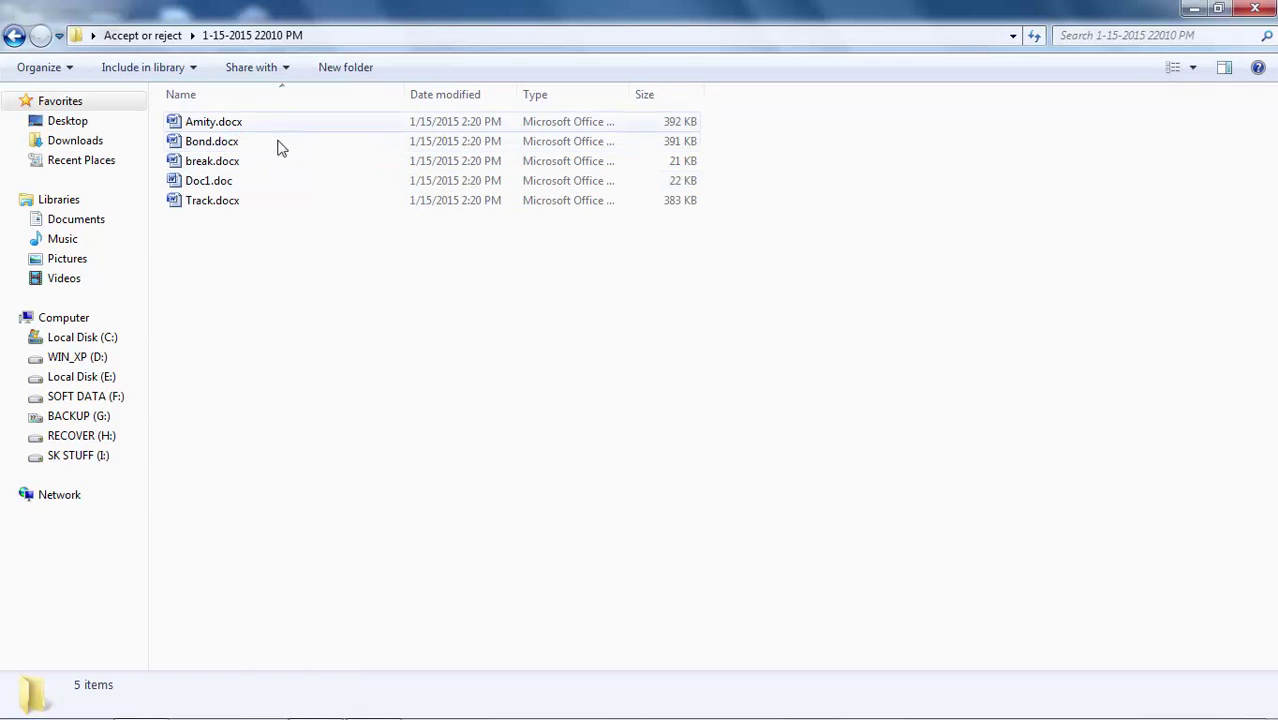
Open the processed Amity.docx in a reduced window, close the folder window and move the document clear of the file list.
left_click(1218, 8)
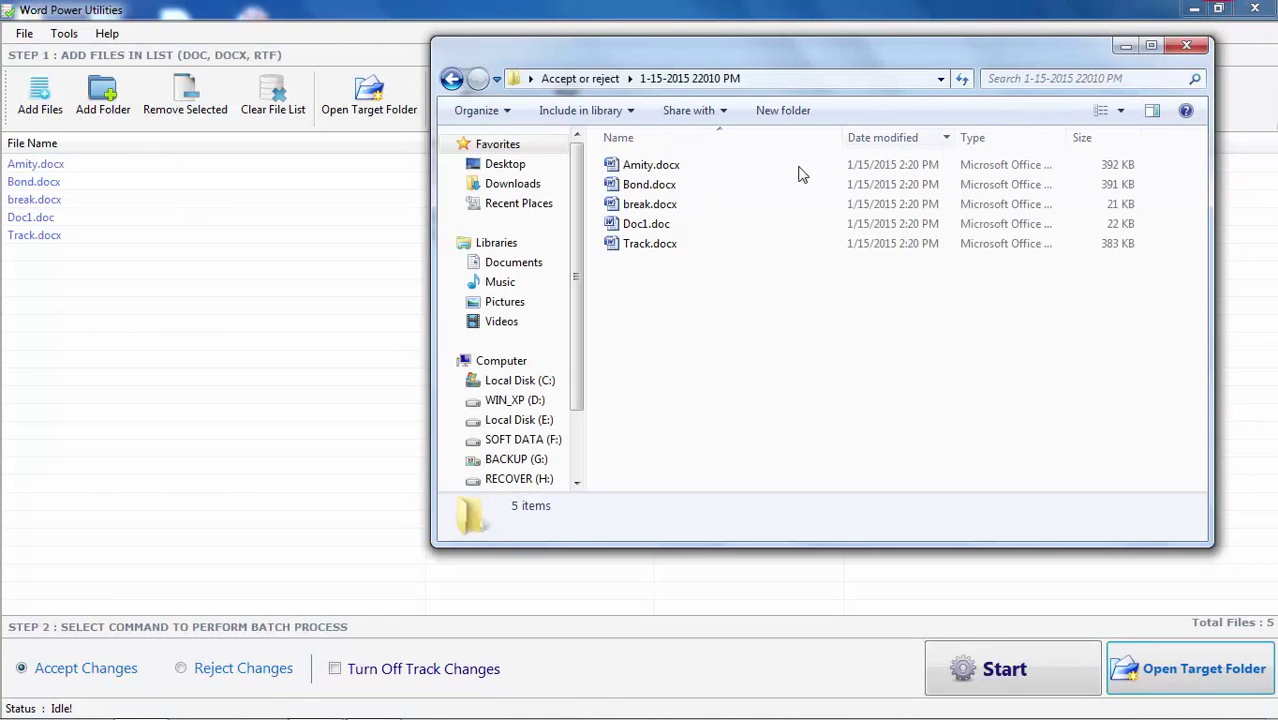
double_click(686, 166)
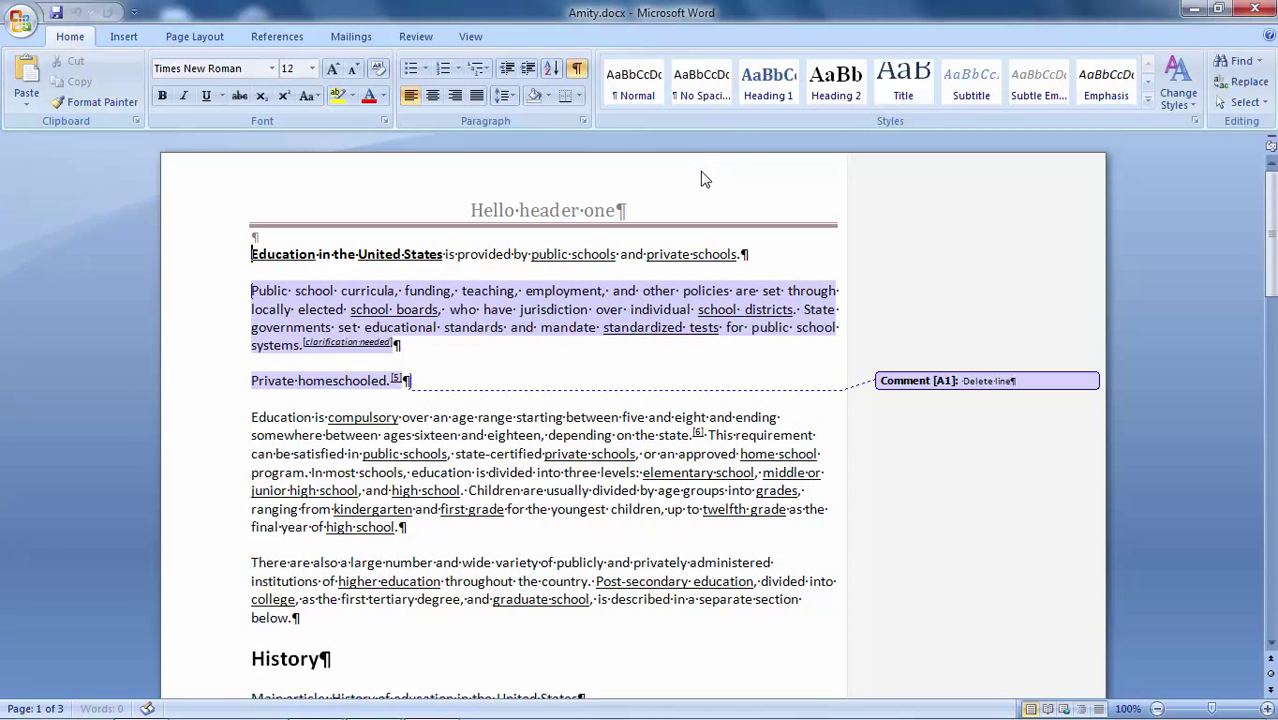
left_click(1220, 10)
left_click(1190, 52)
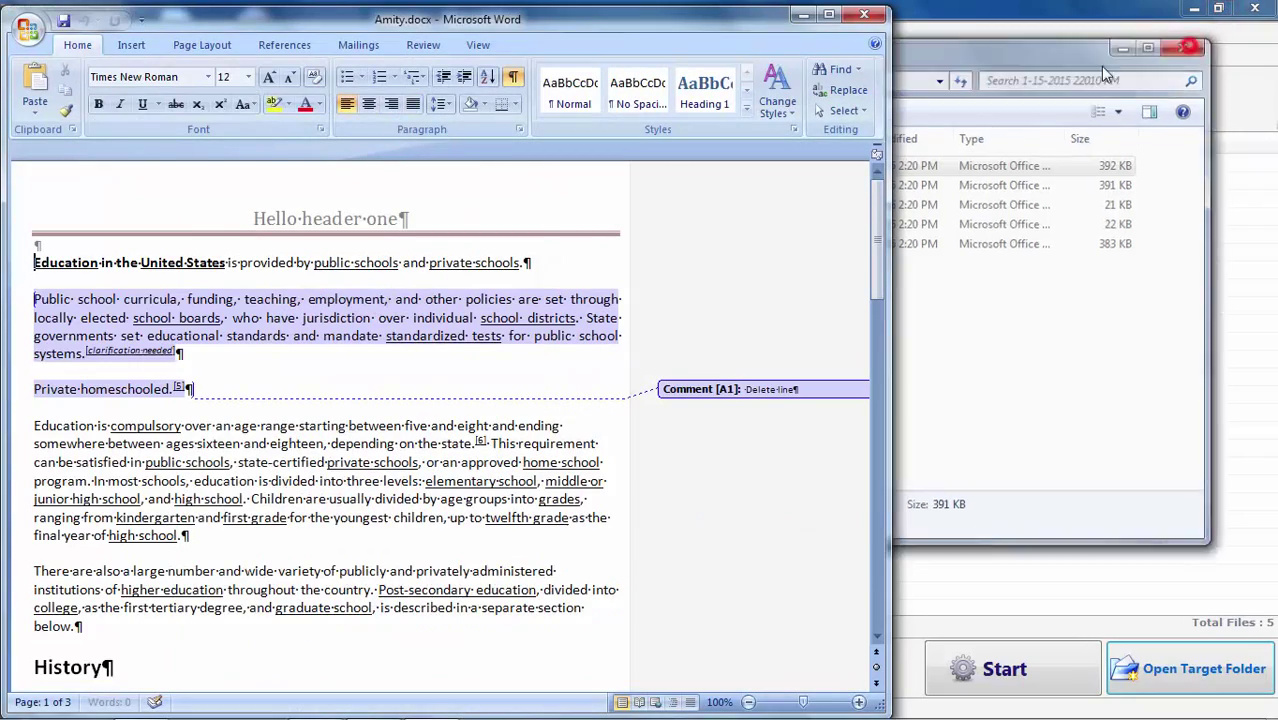
left_click_drag(716, 19, 1106, 21)
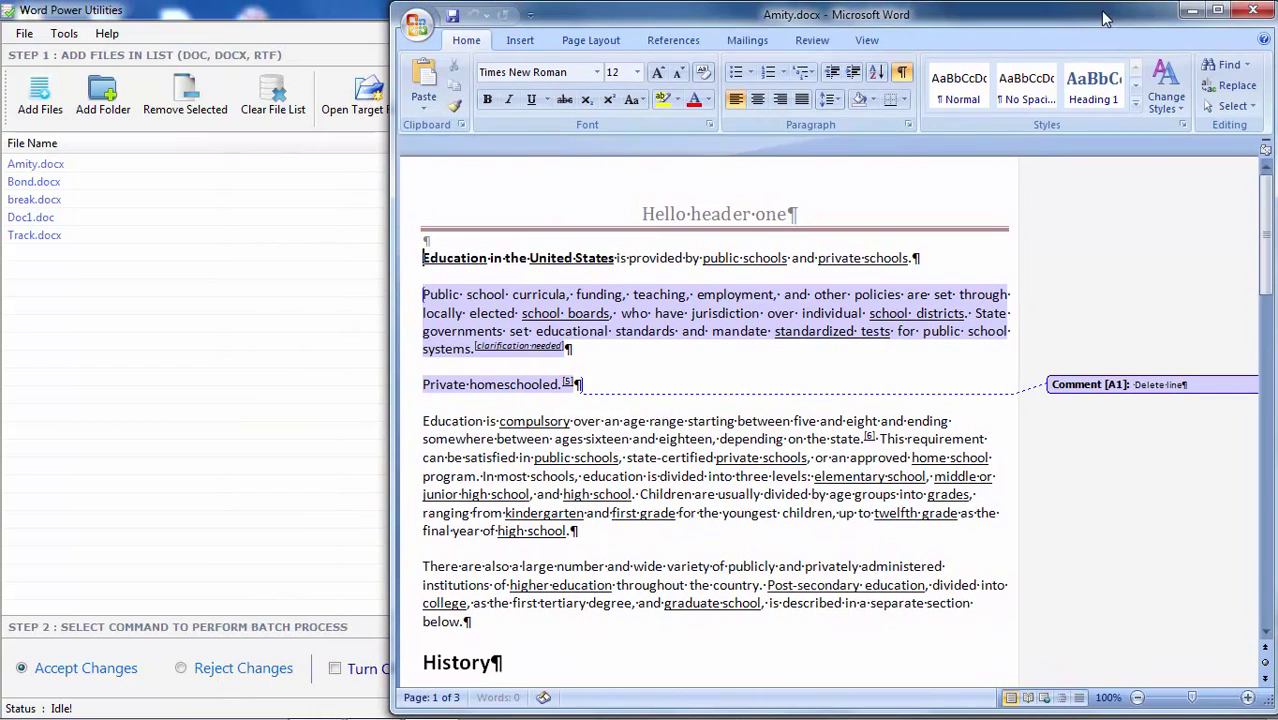
Open the source Amity.docx from the file list and arrange it side by side with the processed copy.
left_click(30, 164)
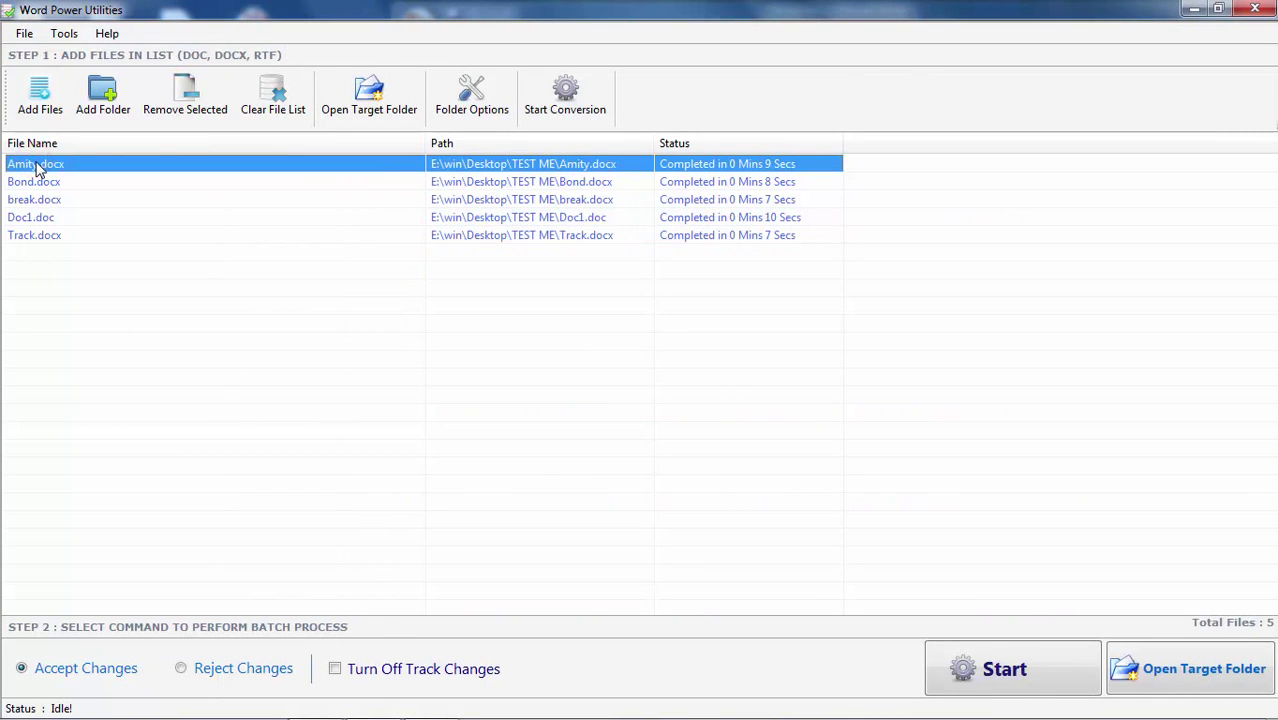
double_click(35, 164)
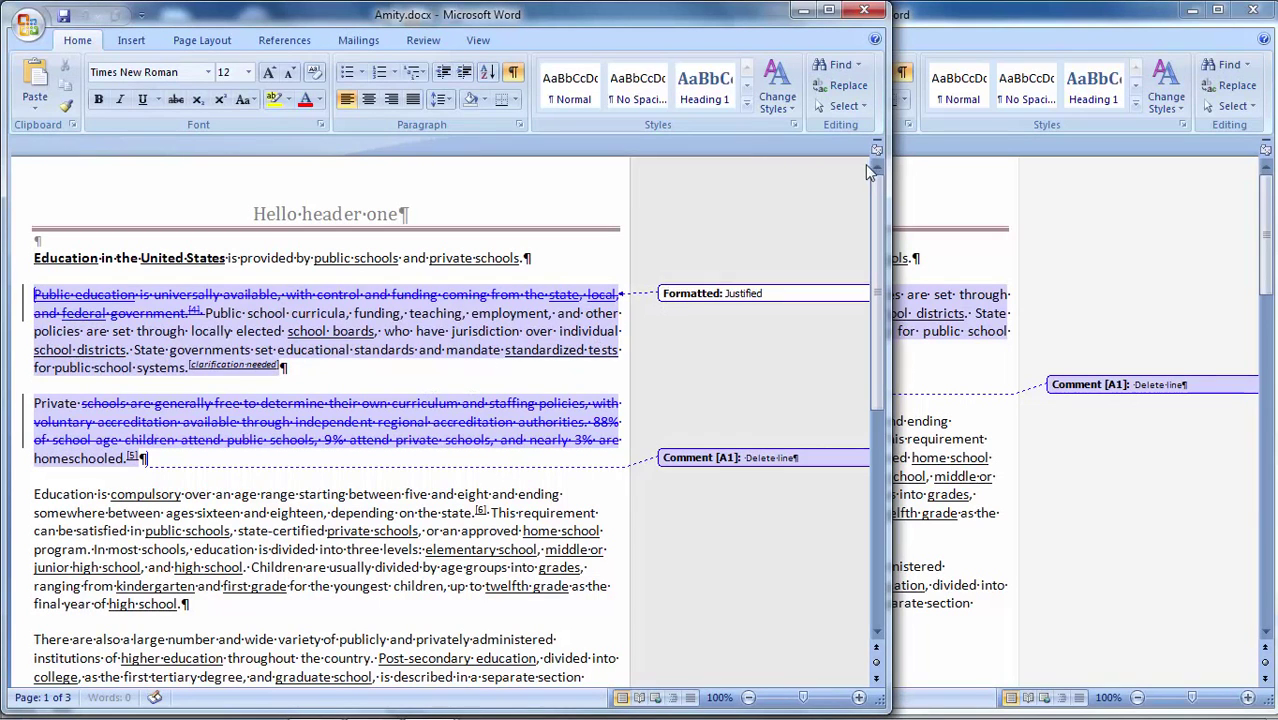
left_click_drag(890, 155, 620, 178)
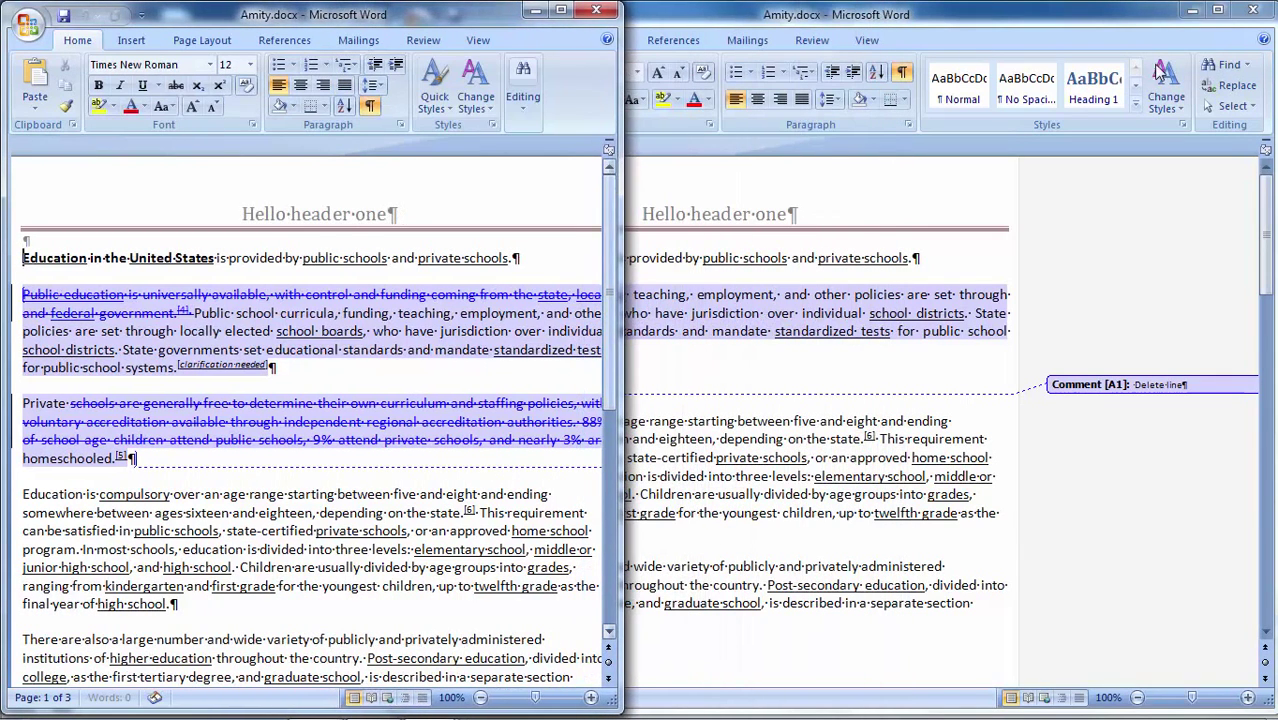
left_click_drag(995, 22, 1276, 22)
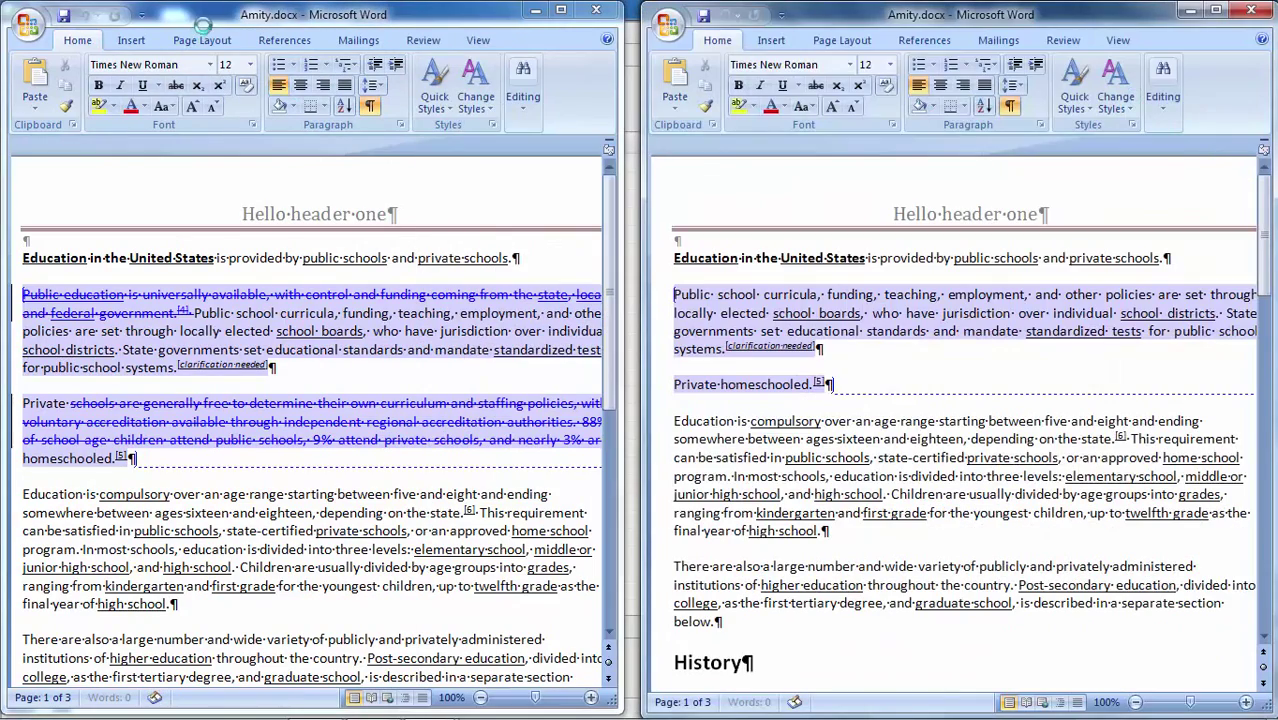
left_click_drag(200, 22, 0, 22)
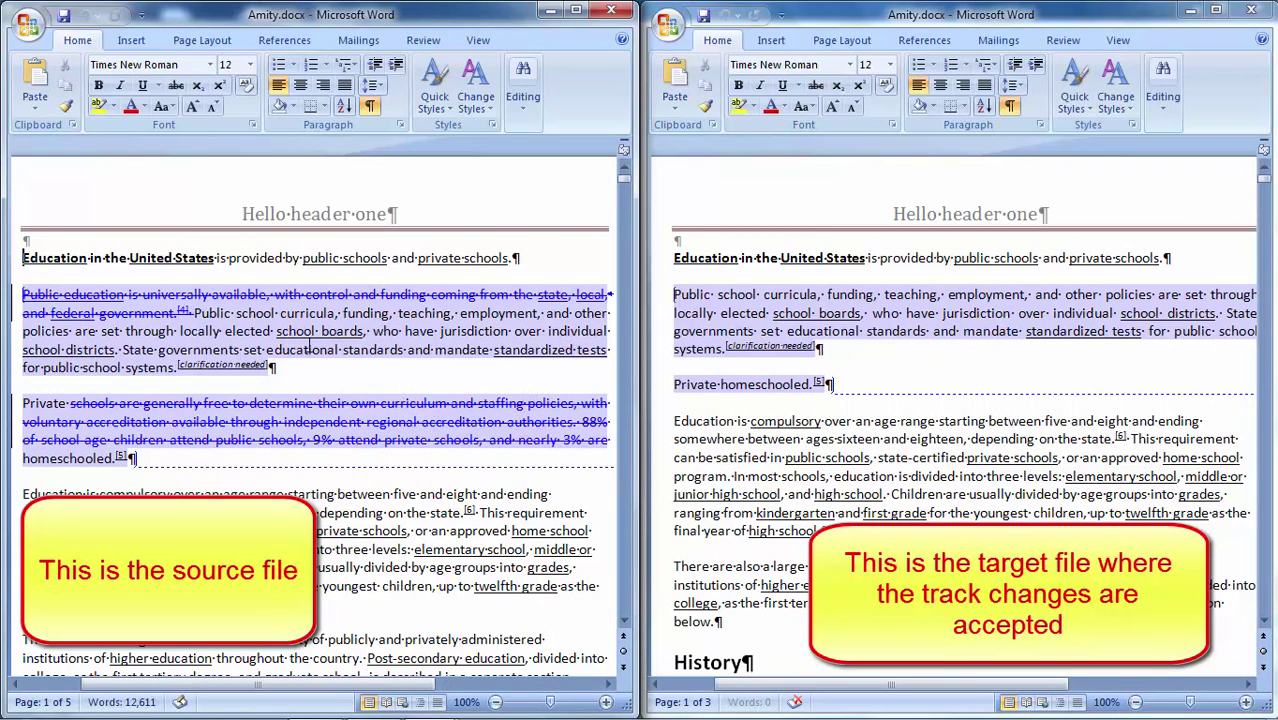
Compare the tracked deletions, formatting and comment in the source Amity.docx with the accepted copy, and close both documents.
mouse_move(34, 299)
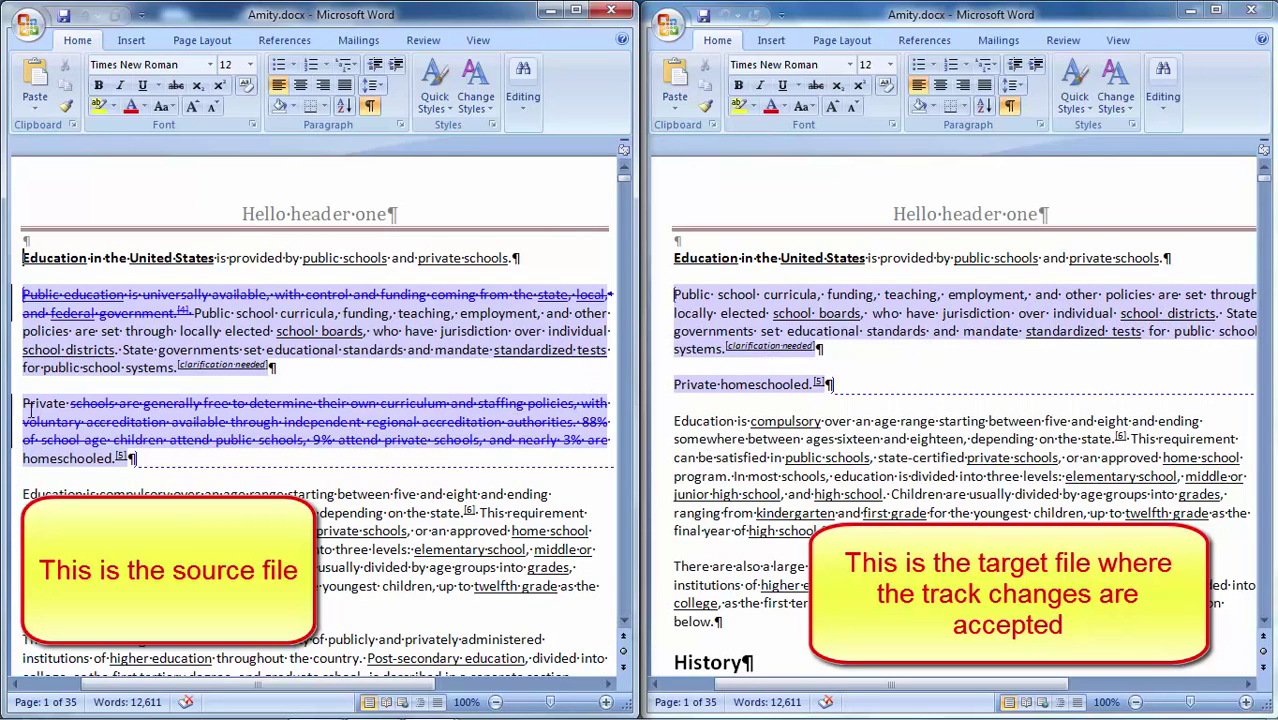
left_click_drag(71, 403, 580, 442)
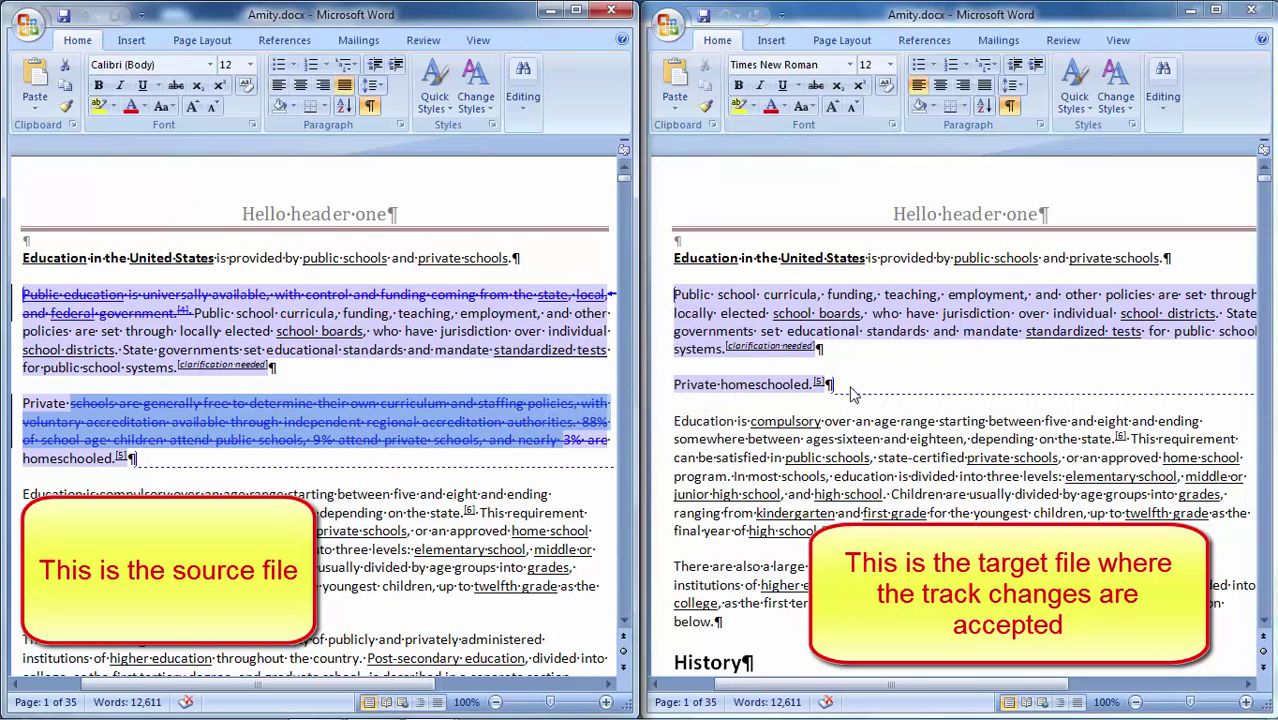
left_click(853, 394)
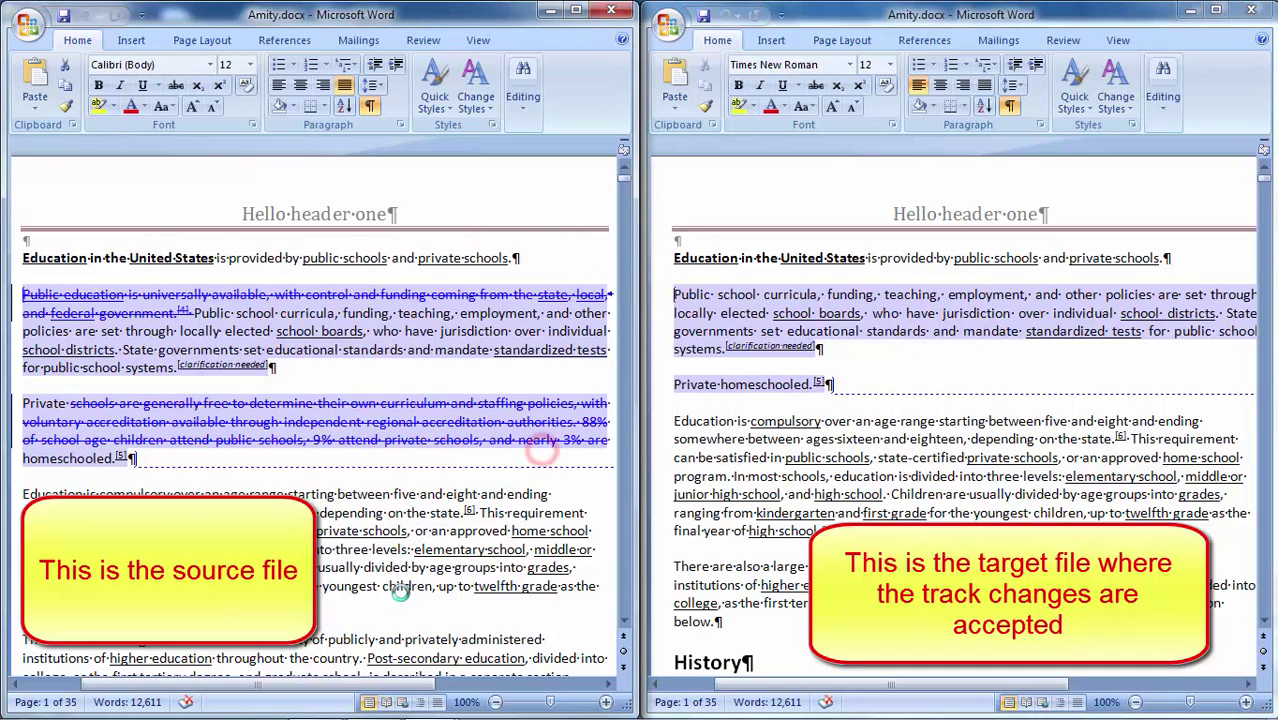
left_click(333, 684)
left_click_drag(333, 684, 499, 700)
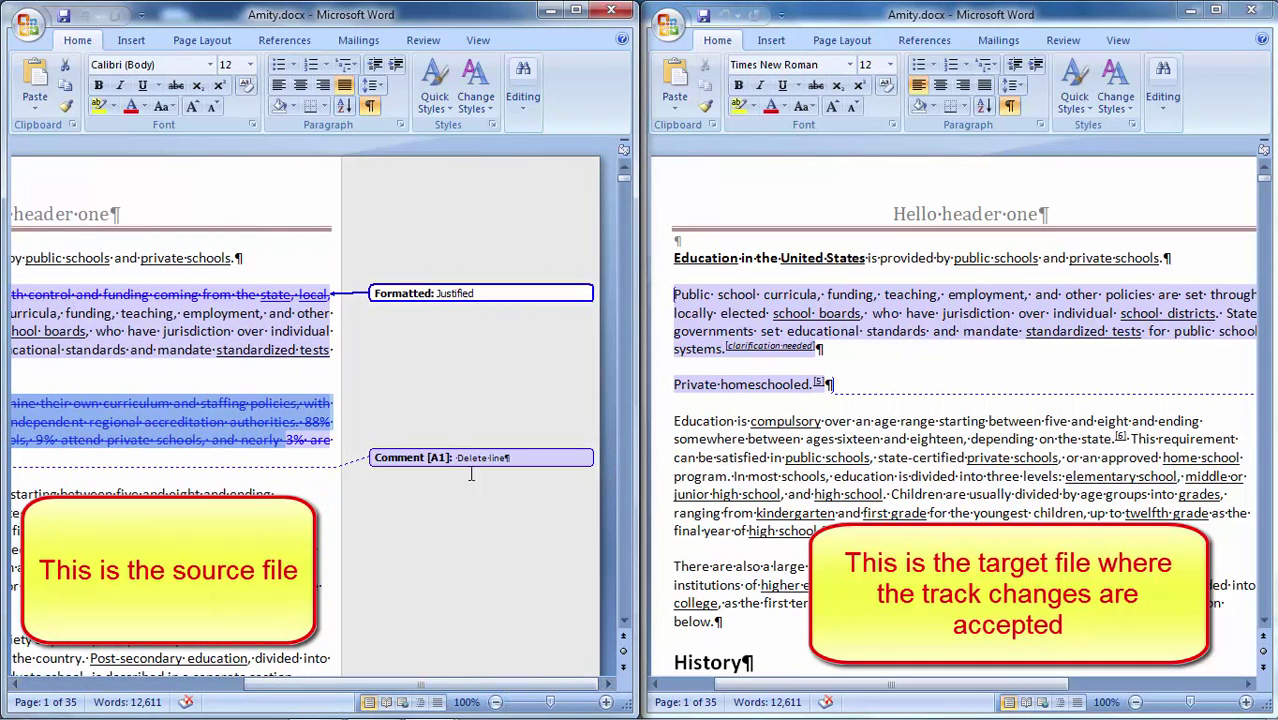
left_click_drag(850, 686, 800, 664)
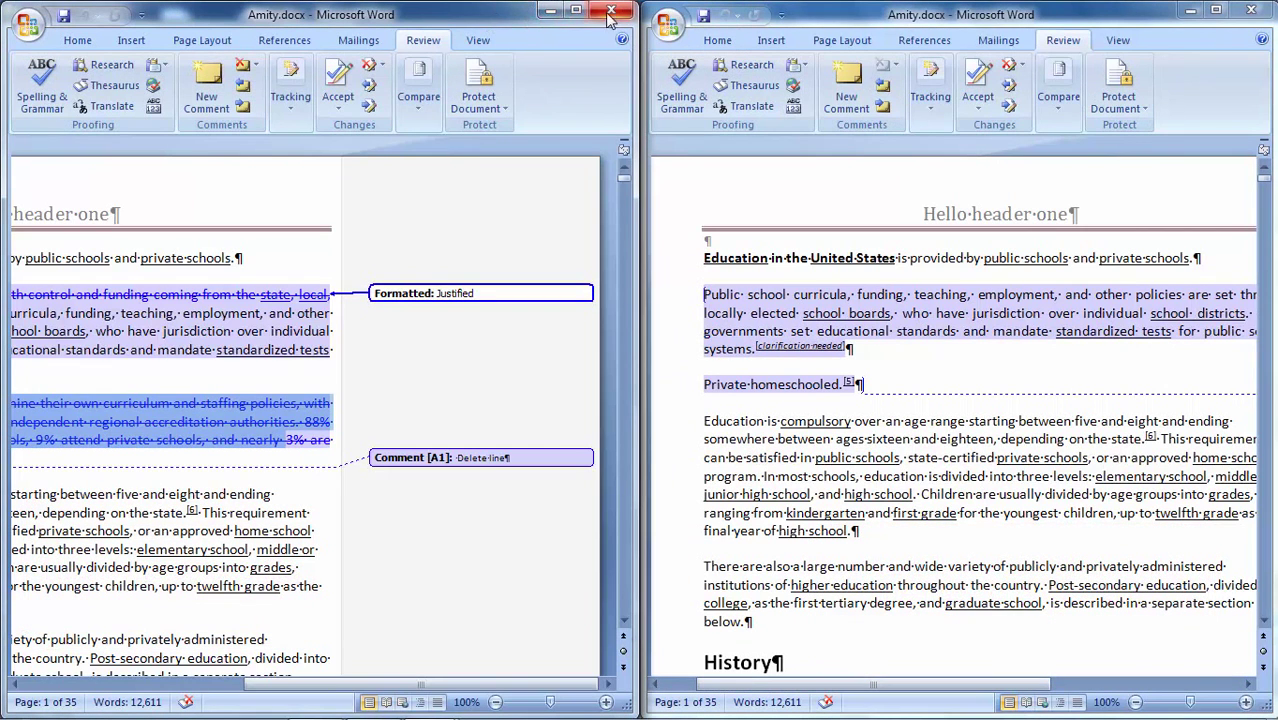
left_click(610, 12)
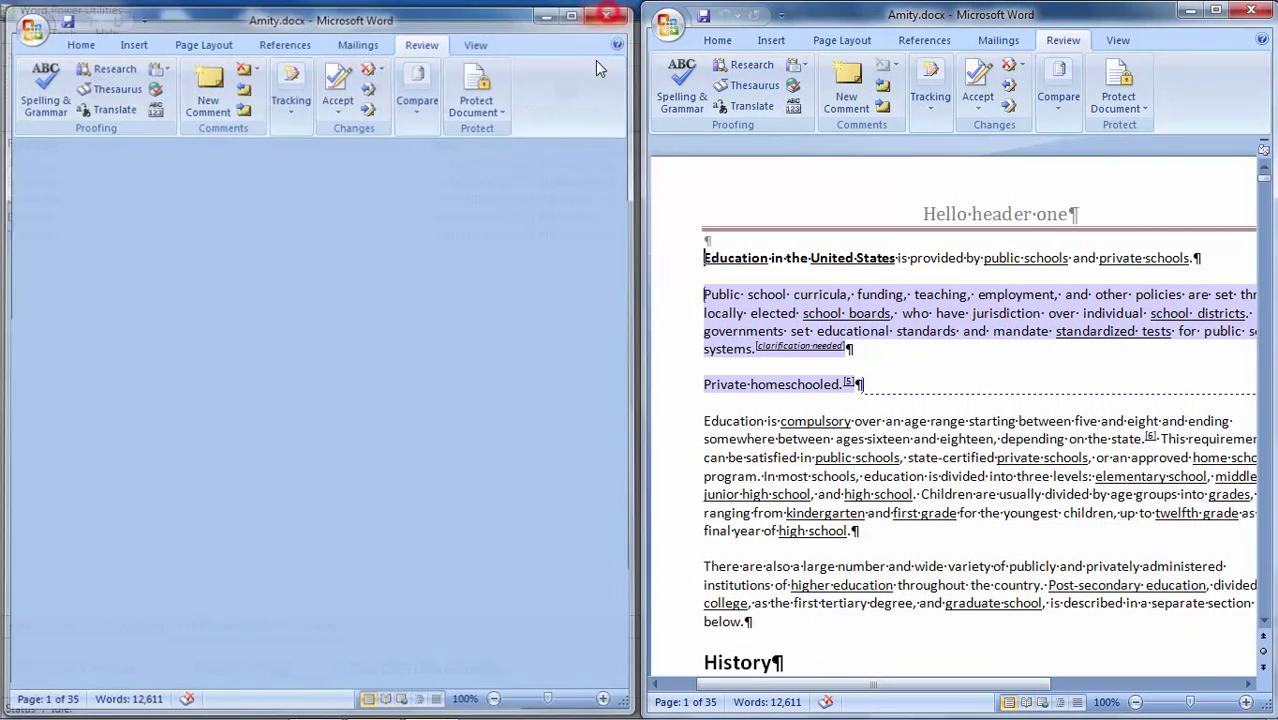
left_click(1256, 14)
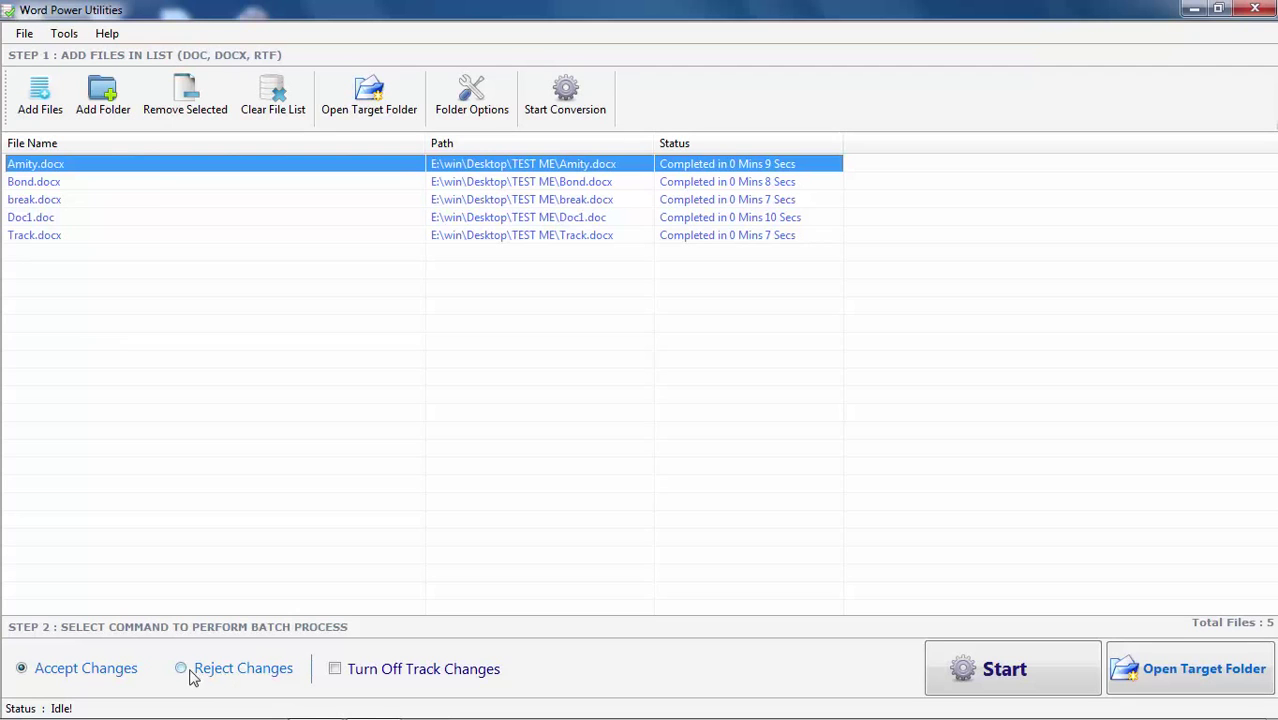
Run the batch with Reject Changes on all listed files and open the newest dated subfolder in the target folder.
left_click(184, 669)
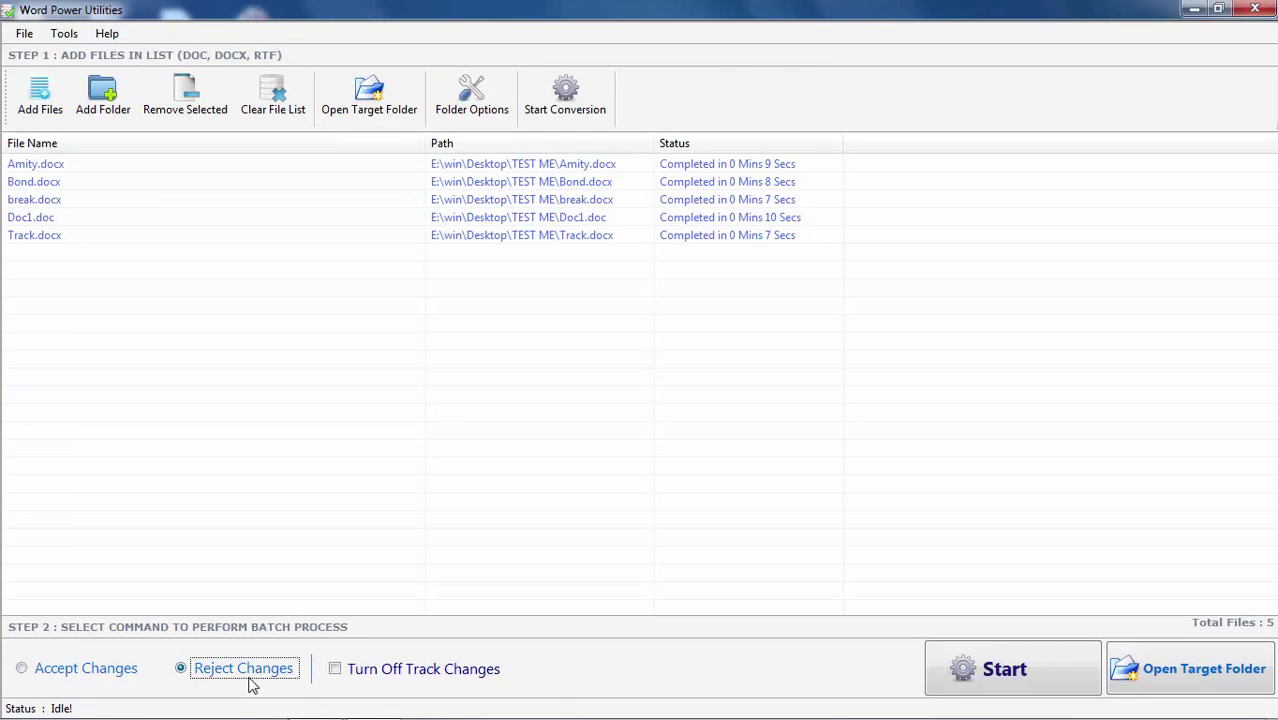
left_click(988, 676)
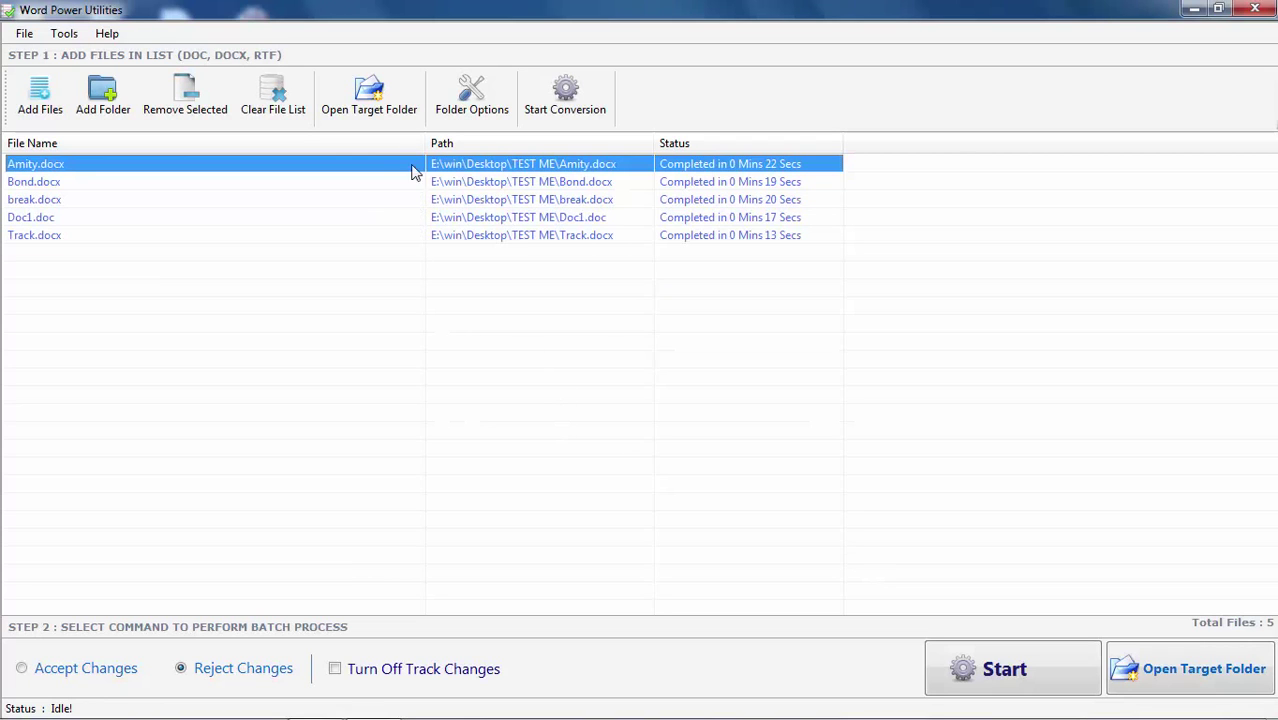
left_click(370, 100)
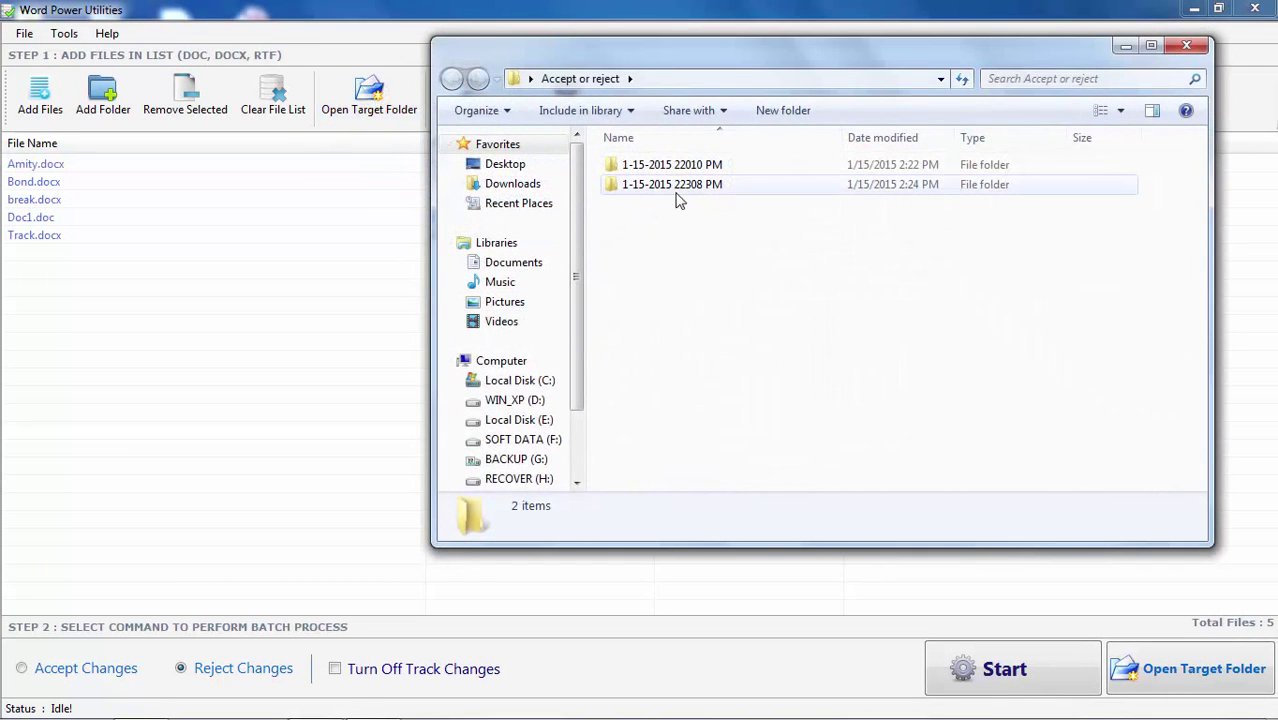
double_click(676, 192)
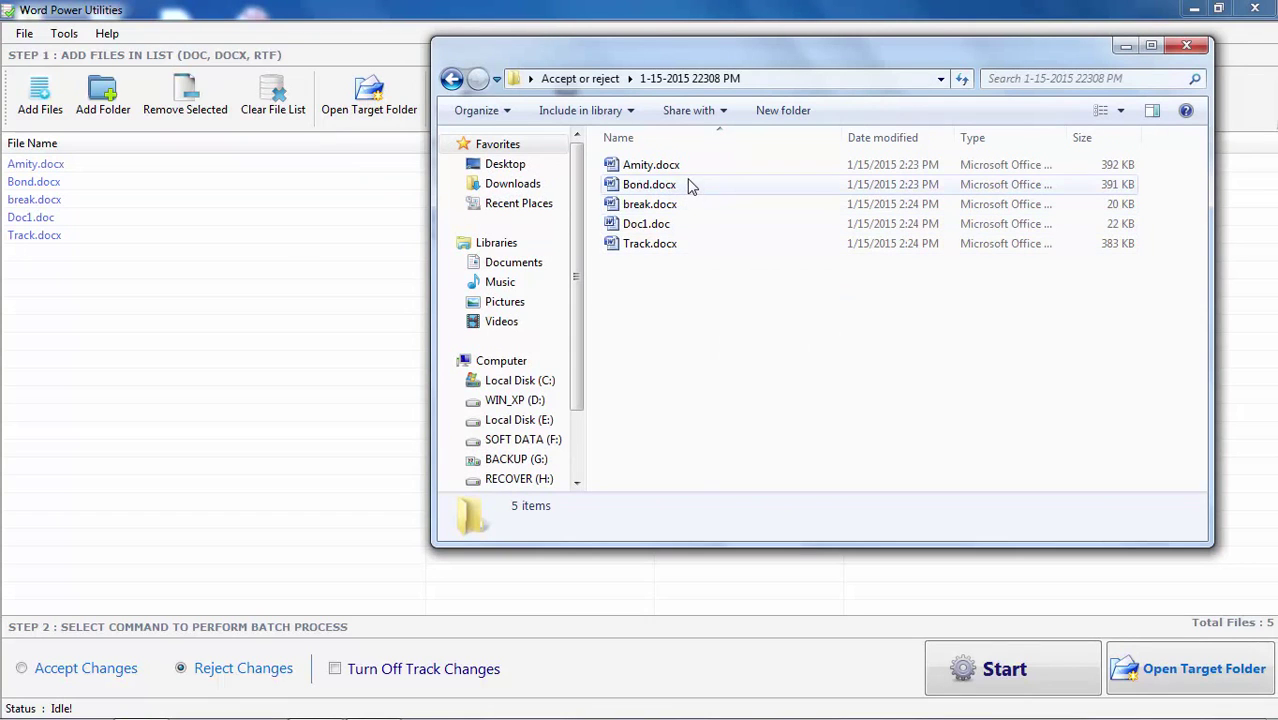
Open the processed Amity.docx with rejected changes and the source Amity.docx from the file list for comparison.
double_click(686, 168)
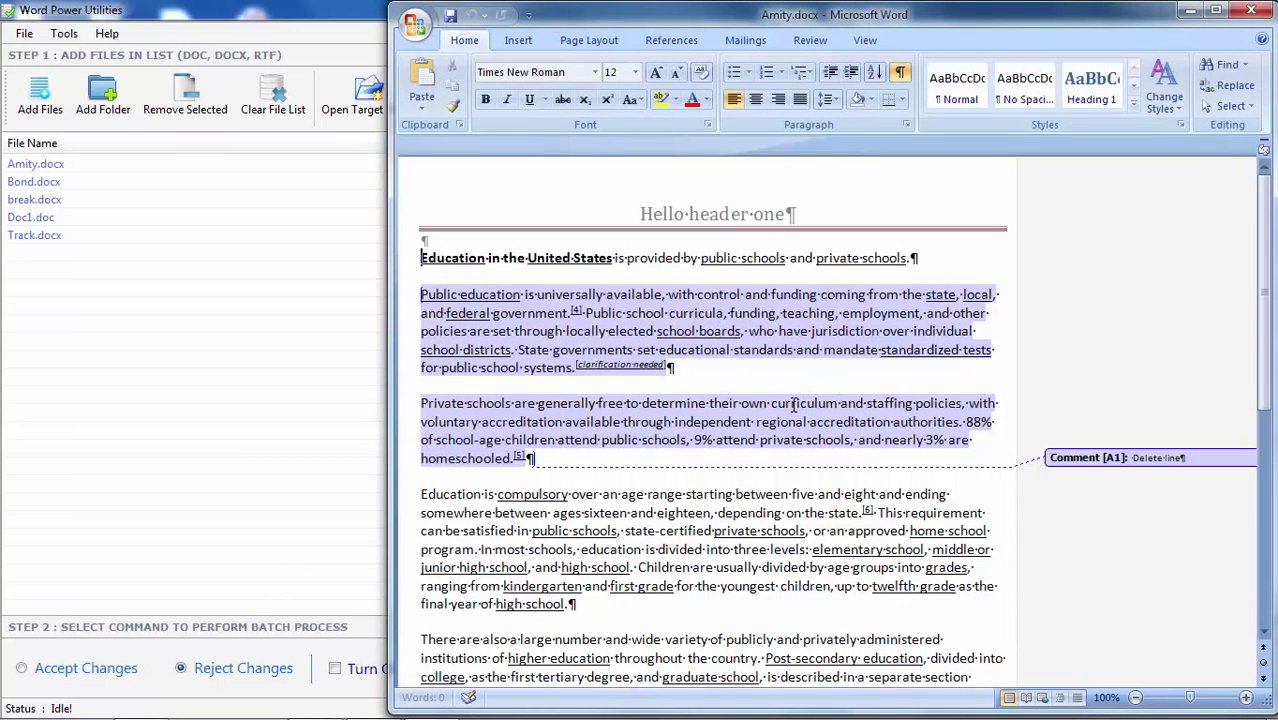
left_click(728, 380)
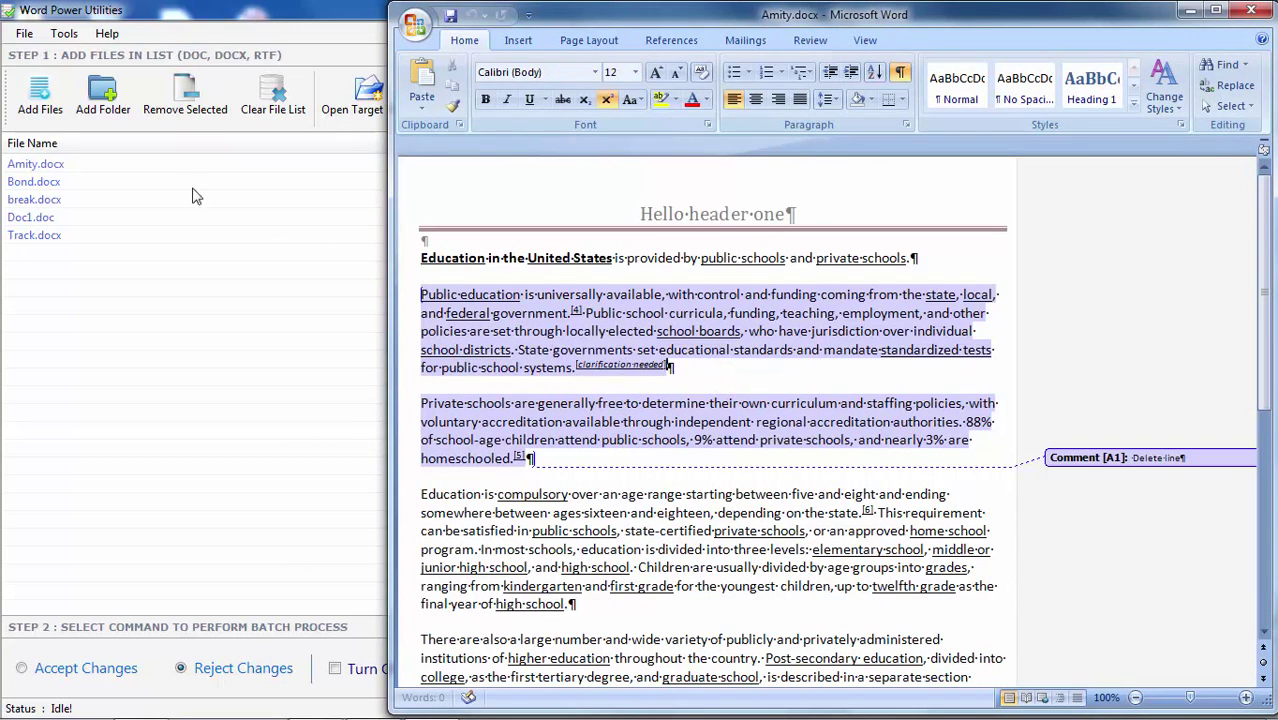
left_click(72, 168)
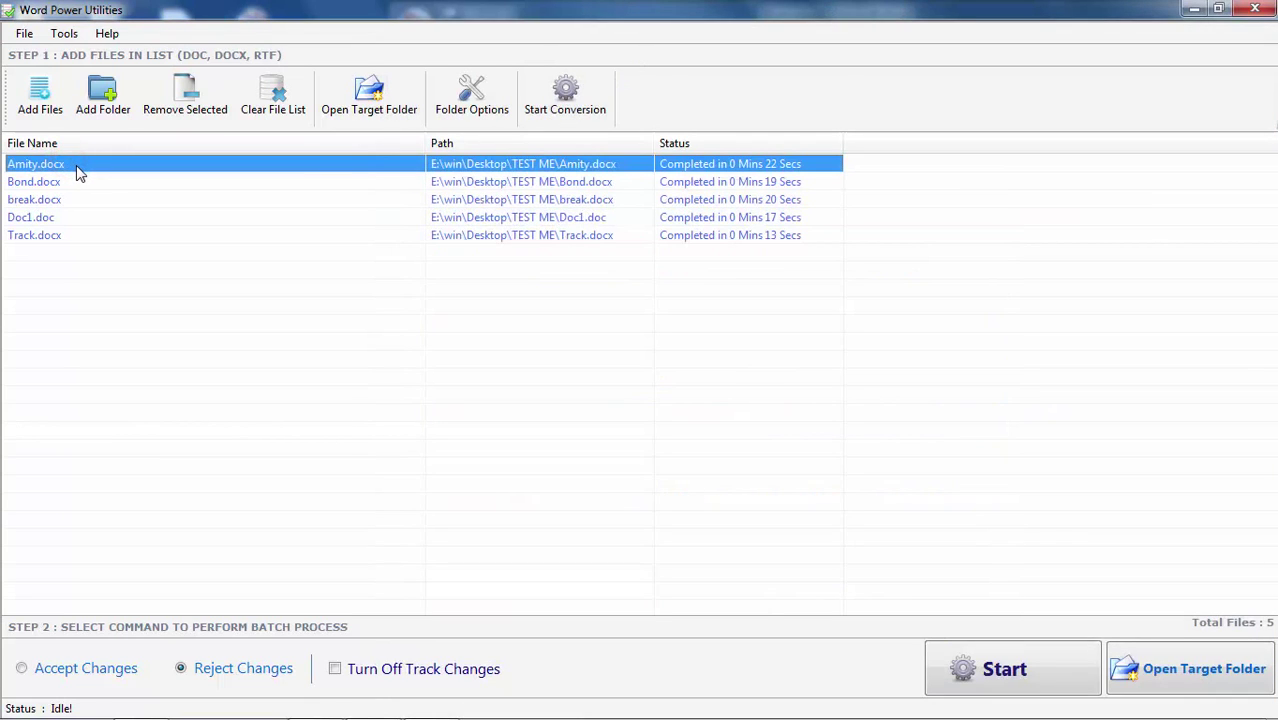
double_click(76, 166)
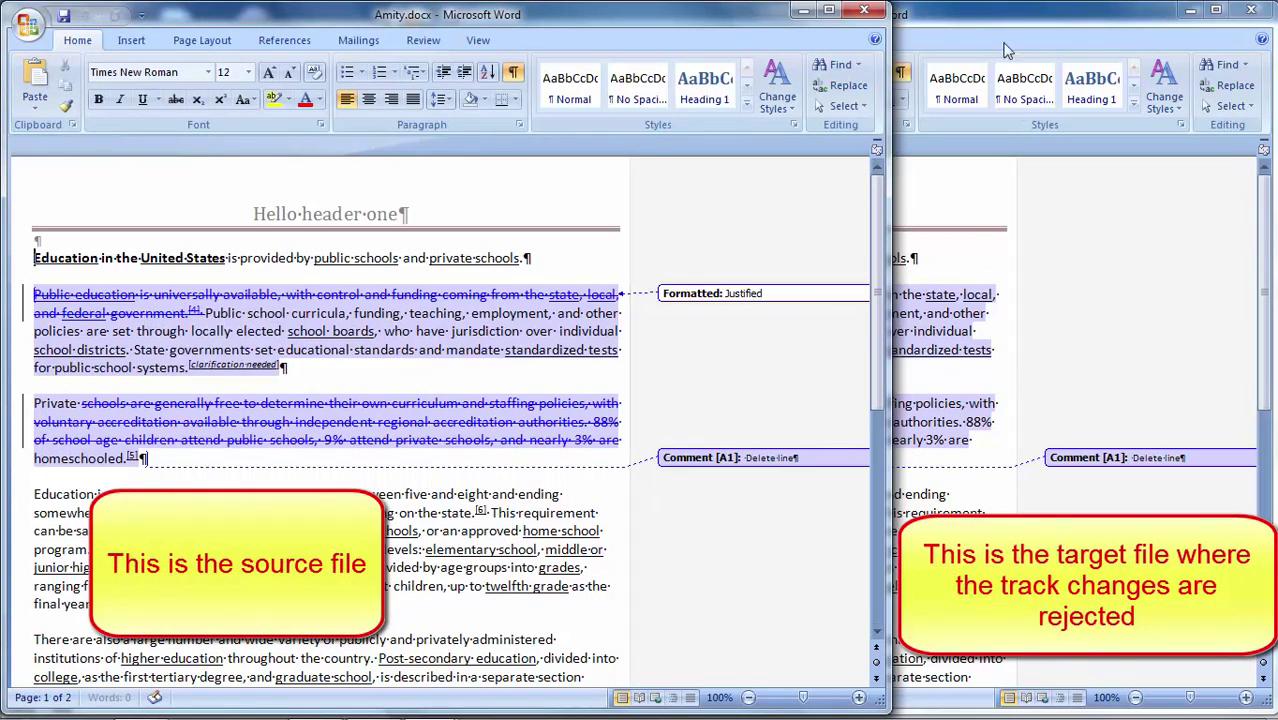
Compare the two tracked deletions in the source Amity.docx with the same paragraphs in the copy with rejected changes.
left_click(970, 18)
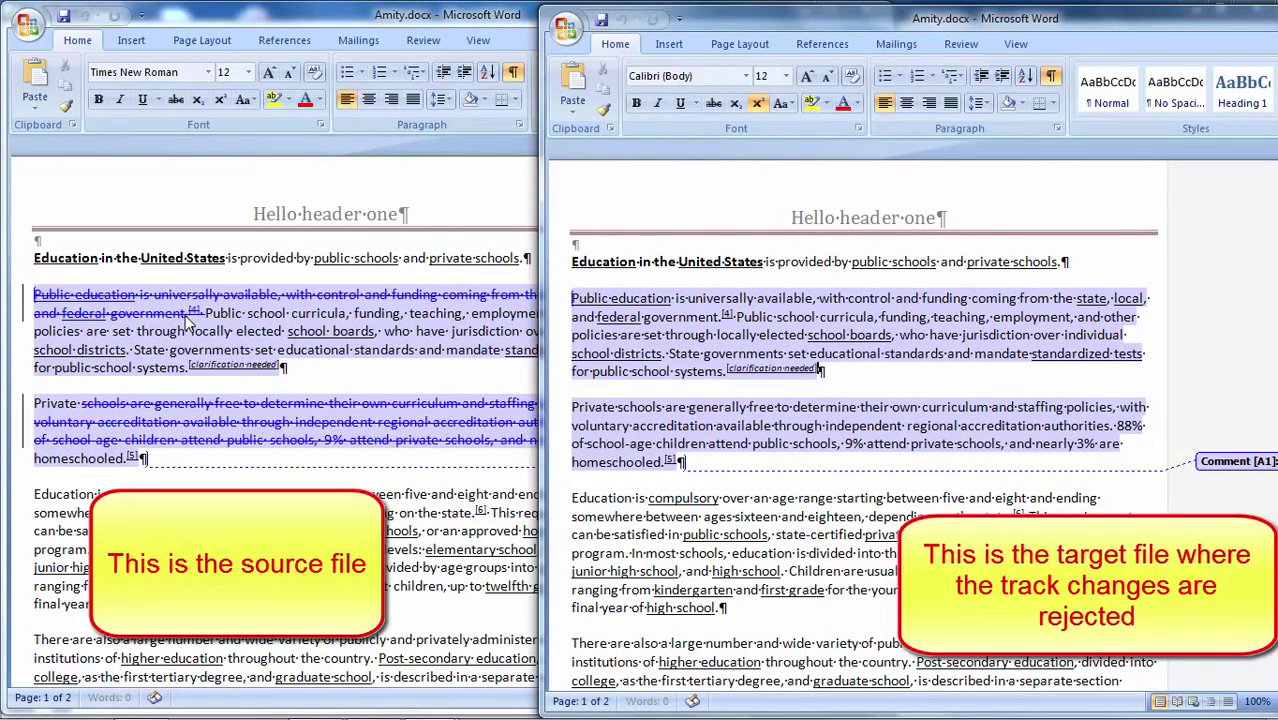
left_click(37, 299)
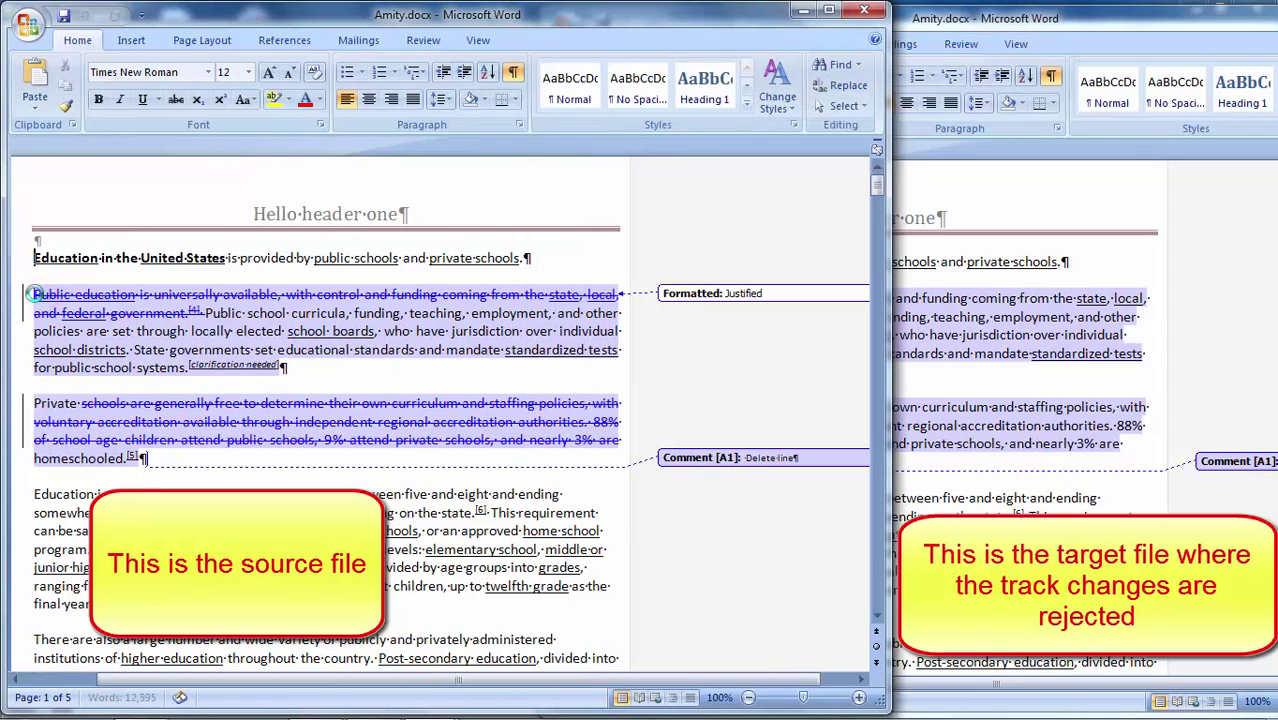
left_click_drag(33, 294, 196, 355)
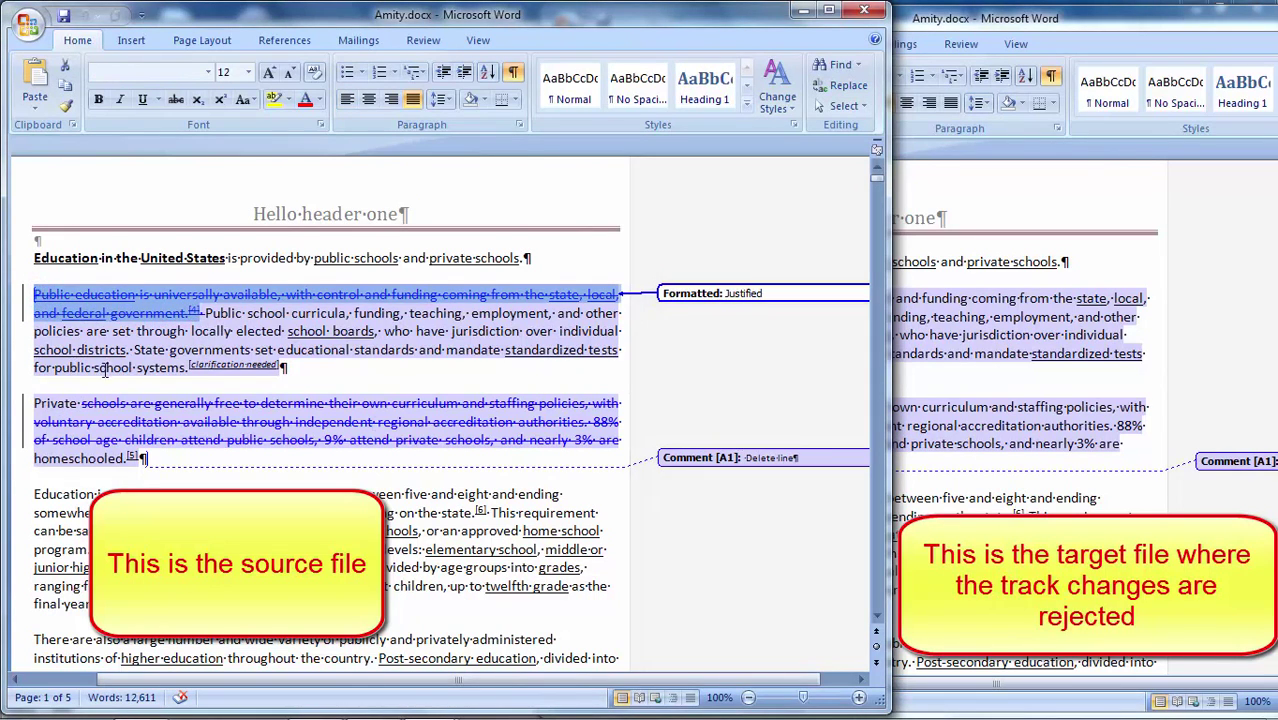
left_click_drag(82, 403, 615, 440)
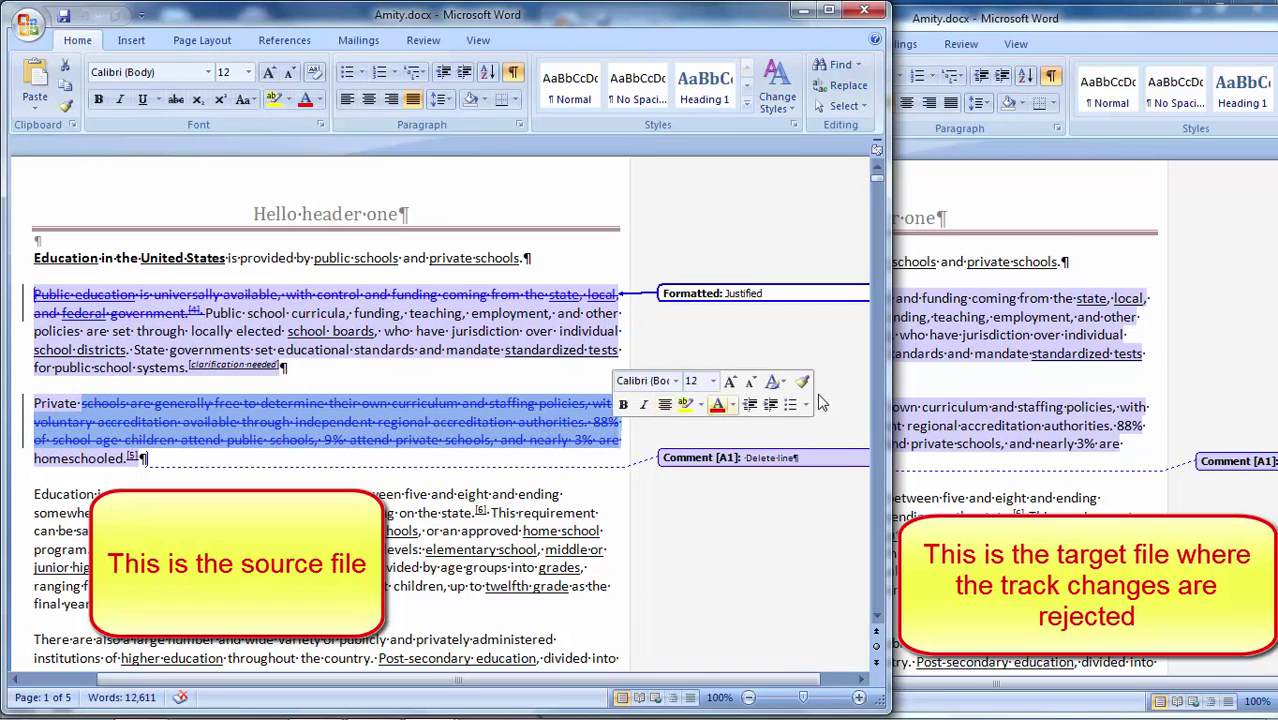
left_click(945, 375)
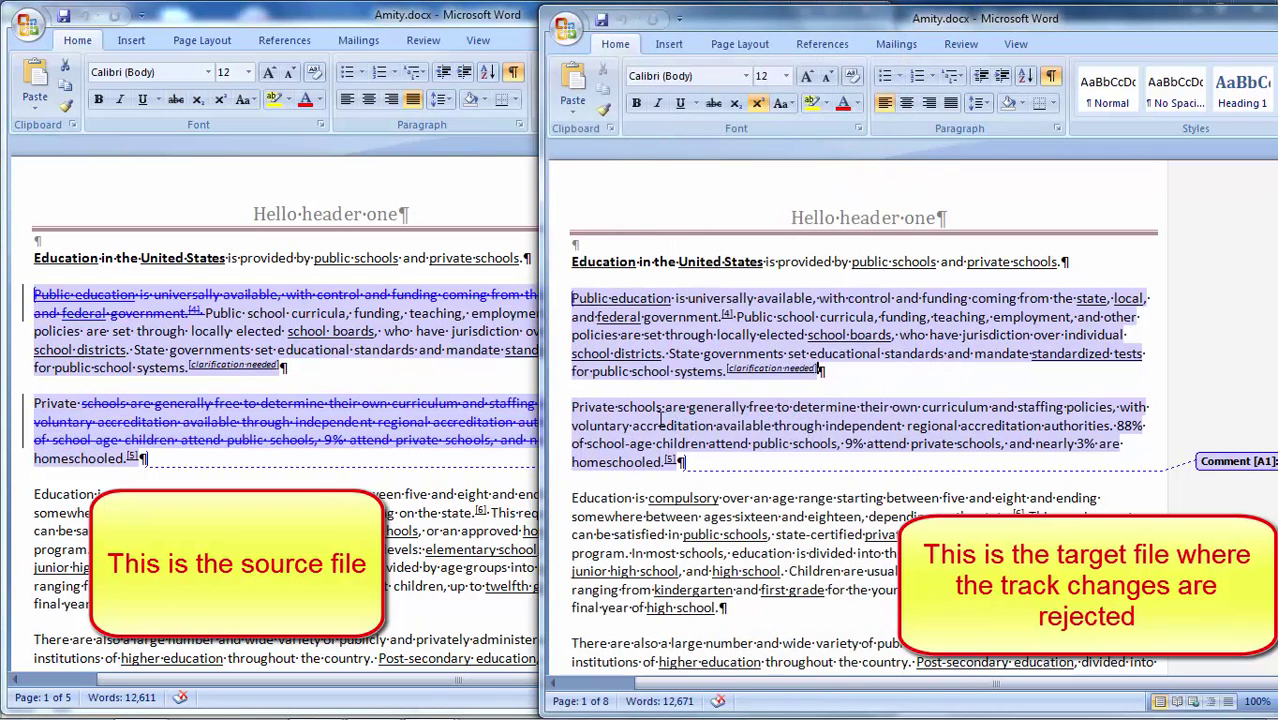
mouse_move(626, 409)
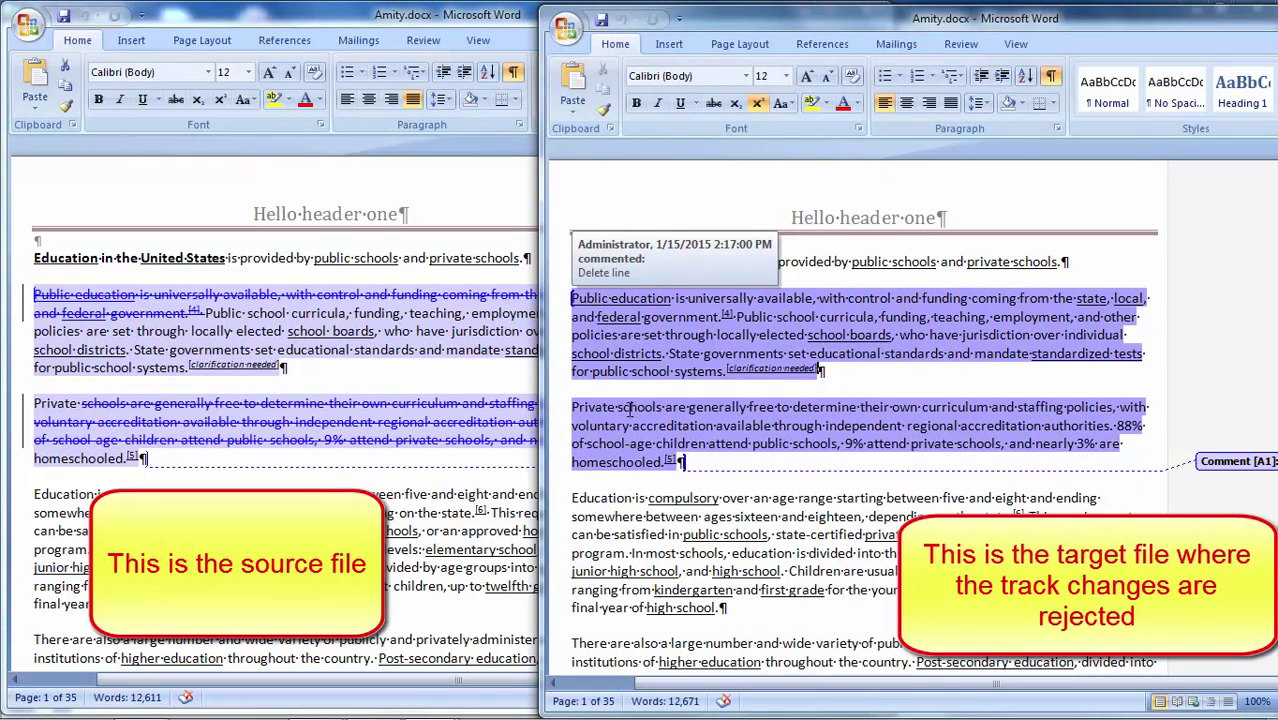
left_click_drag(618, 407, 1065, 458)
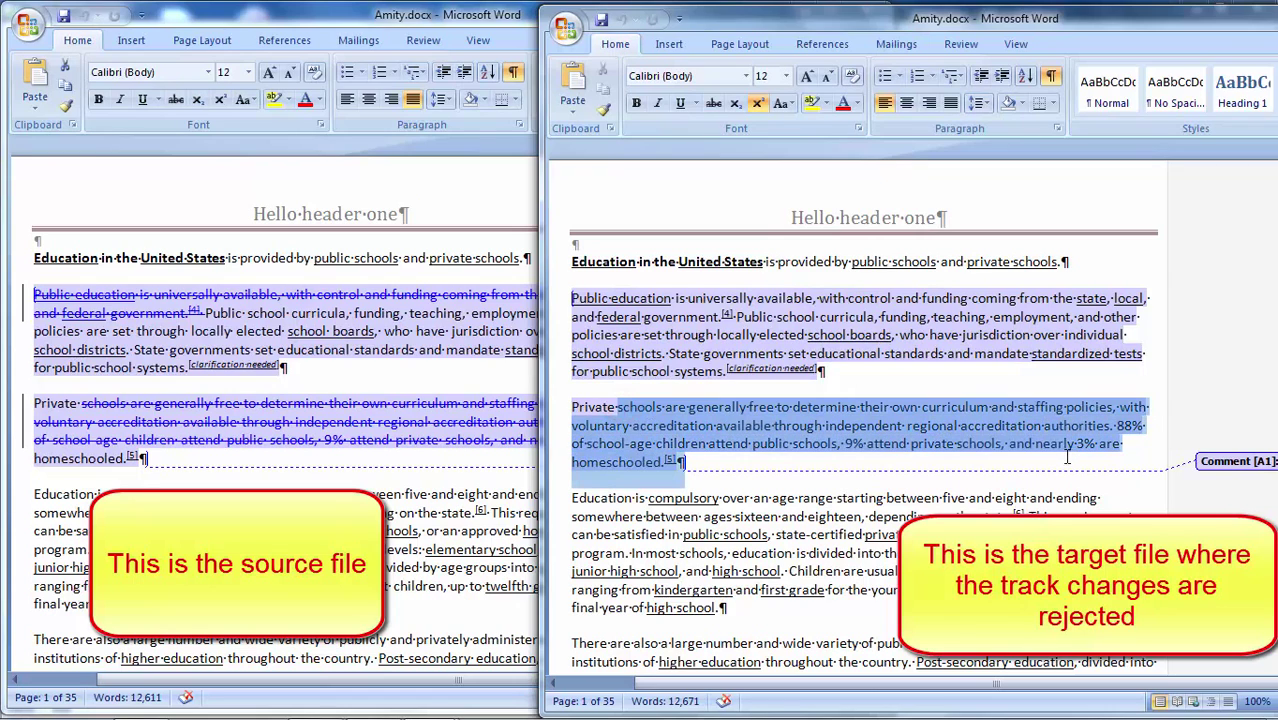
left_click_drag(668, 298, 819, 353)
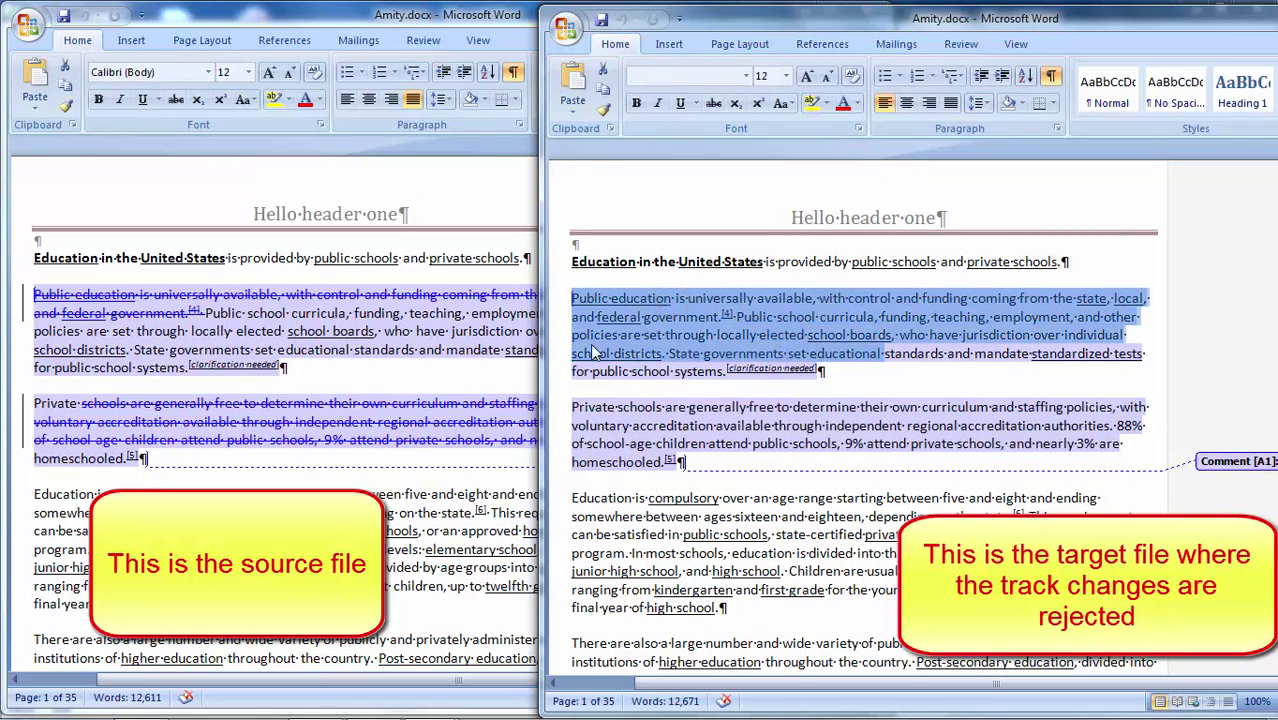
Check the Track Changes setting in both the source and the processed Amity.docx, and close both documents and the target folder.
left_click(471, 172)
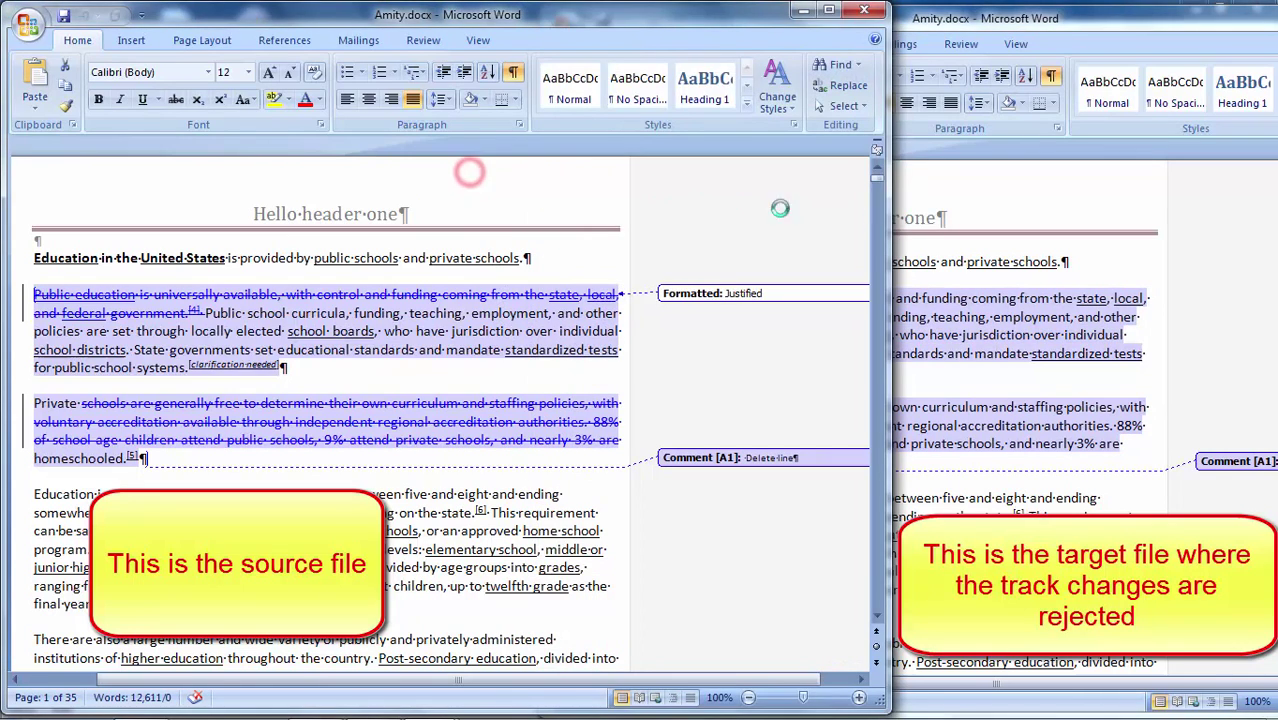
left_click(958, 197)
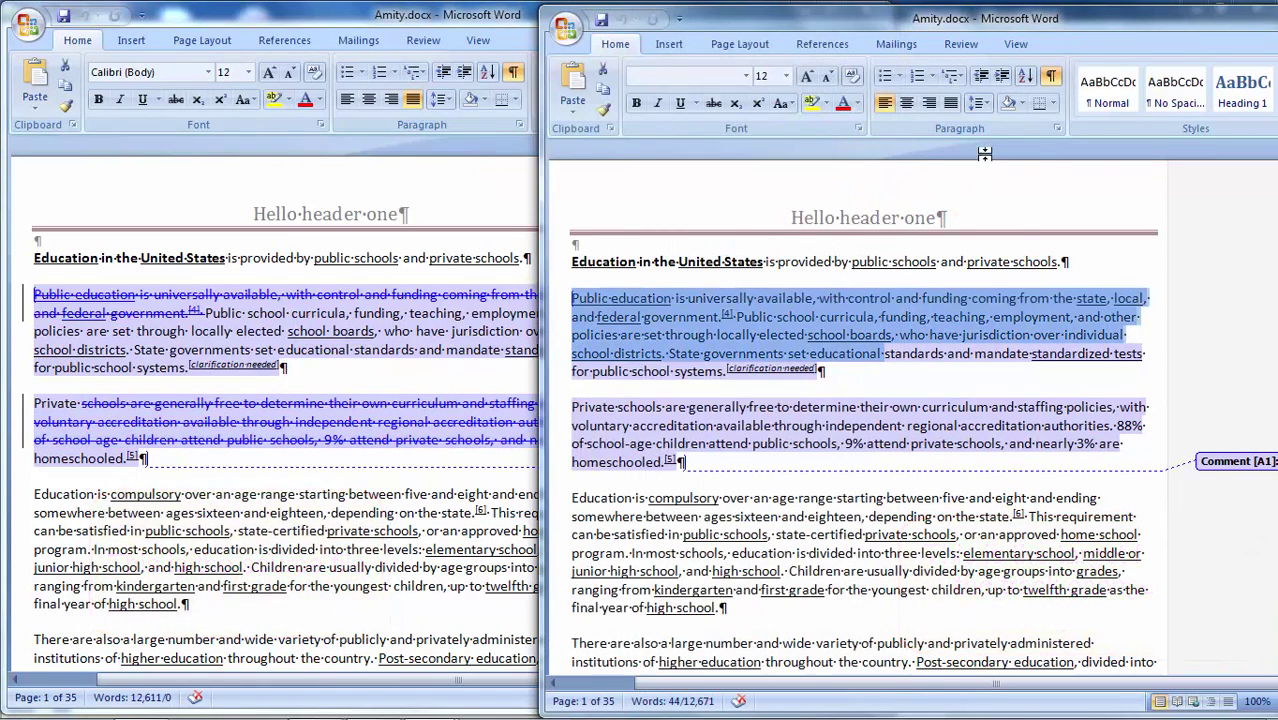
left_click(960, 46)
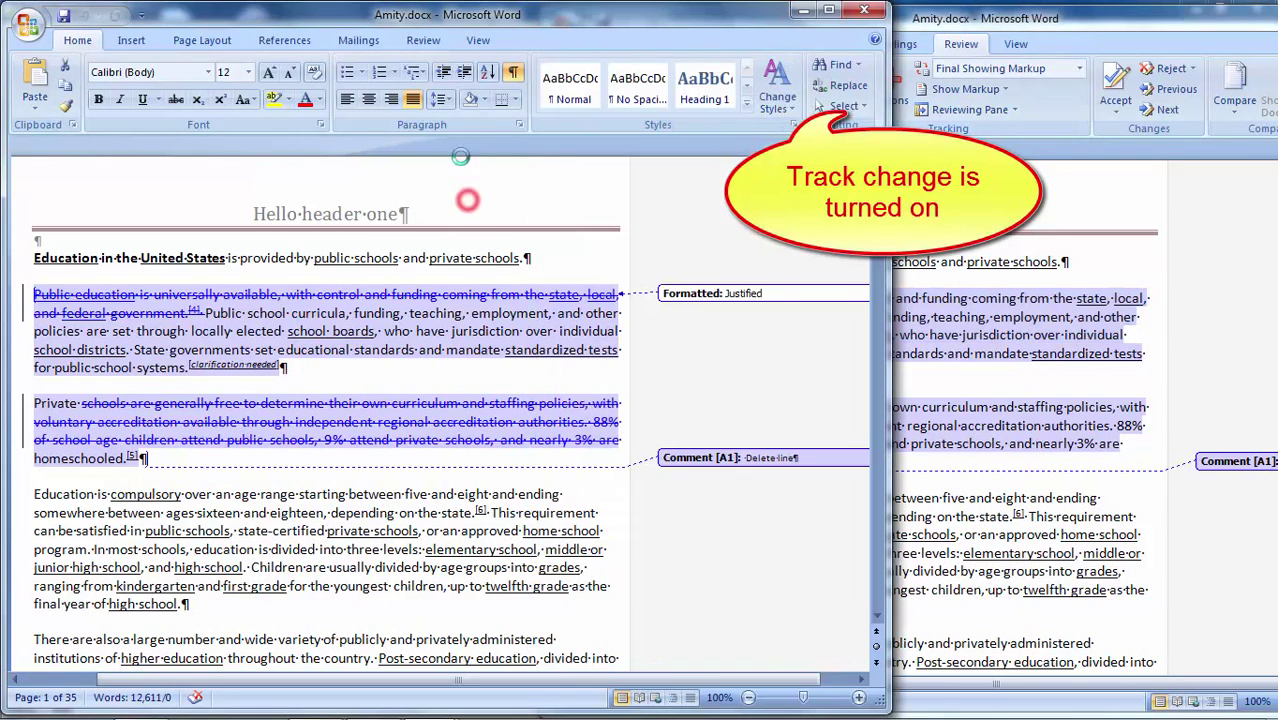
left_click(423, 40)
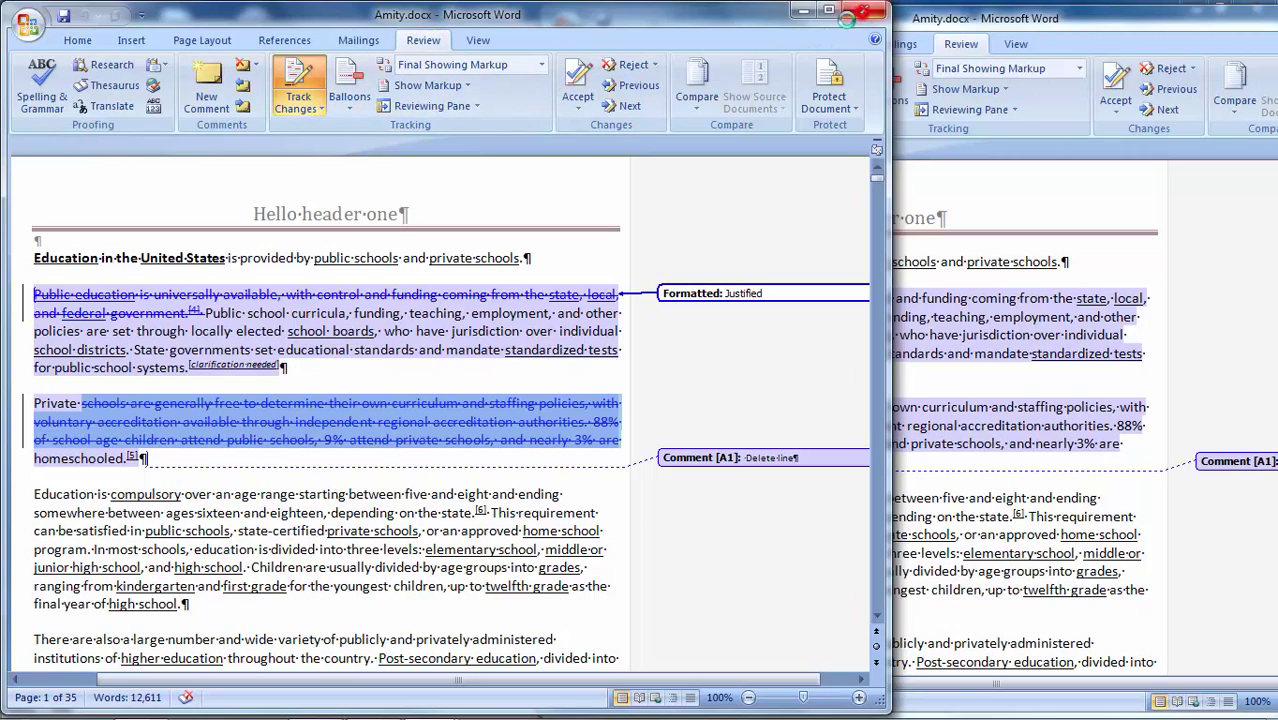
left_click(863, 15)
left_click_drag(1076, 27, 923, 30)
left_click(1247, 18)
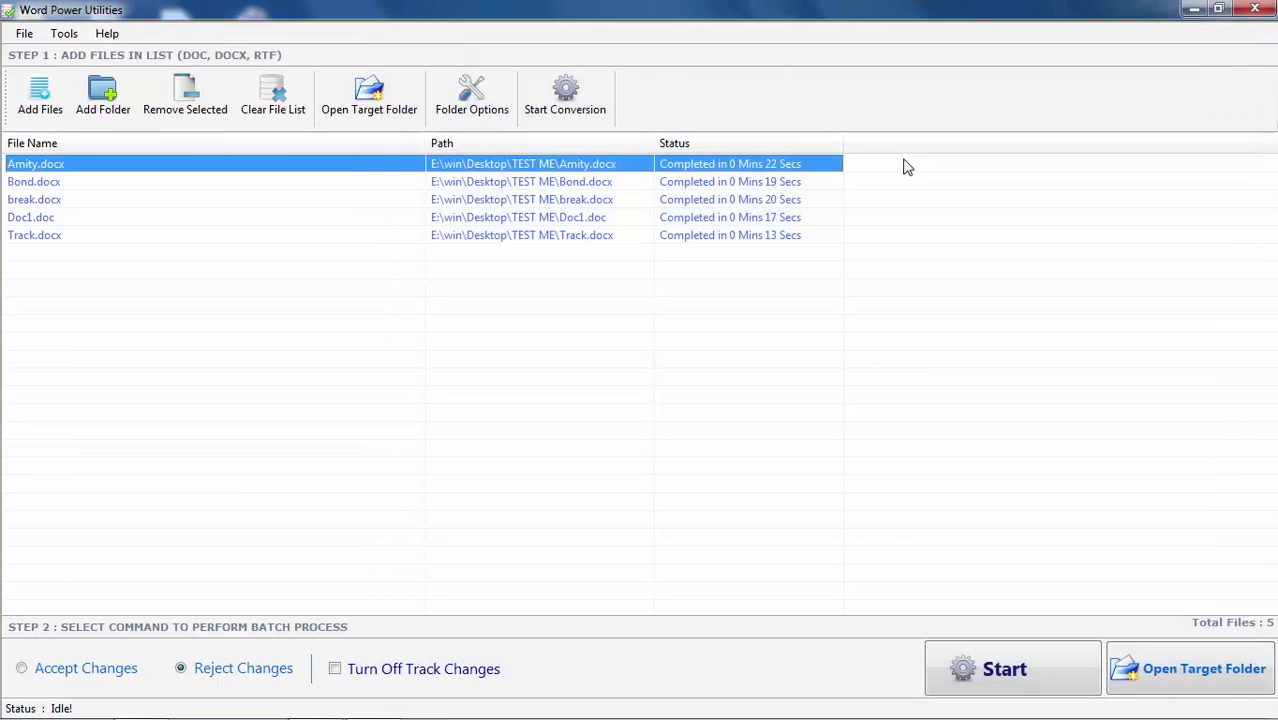
Run the Reject Changes batch with Turn Off Track Changes enabled and open the newest dated subfolder in the target folder.
left_click(363, 677)
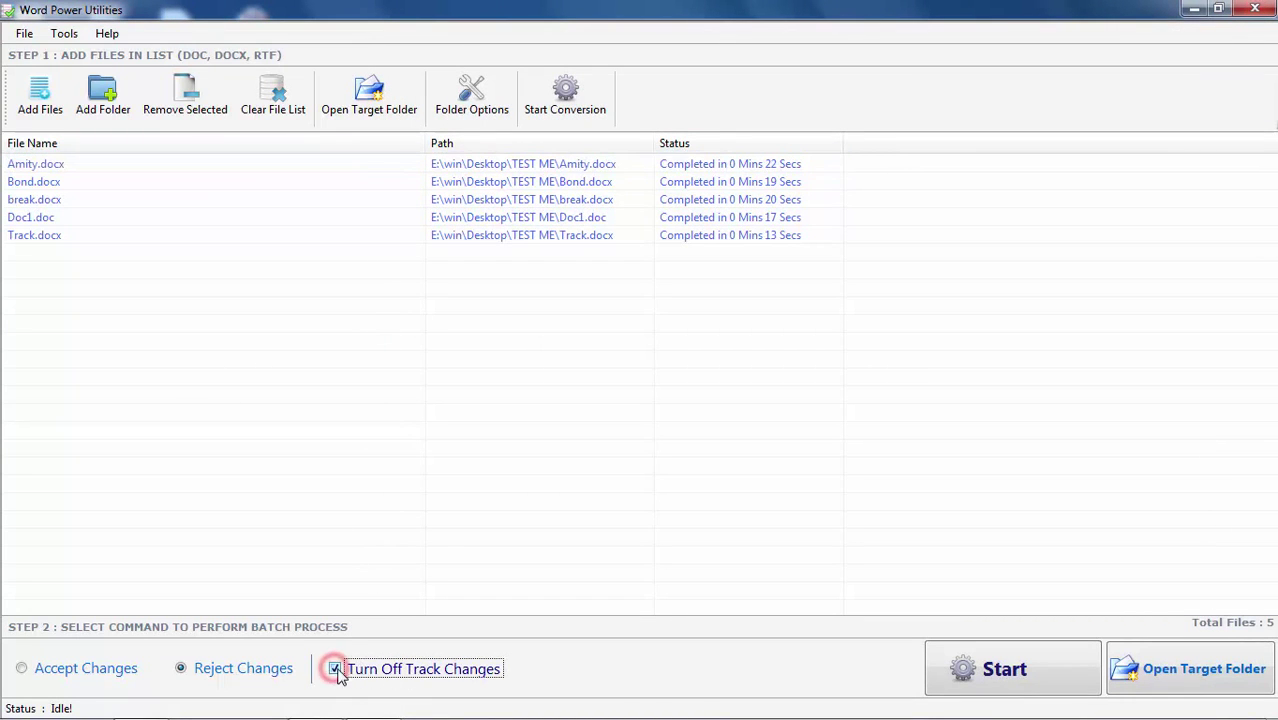
left_click(960, 670)
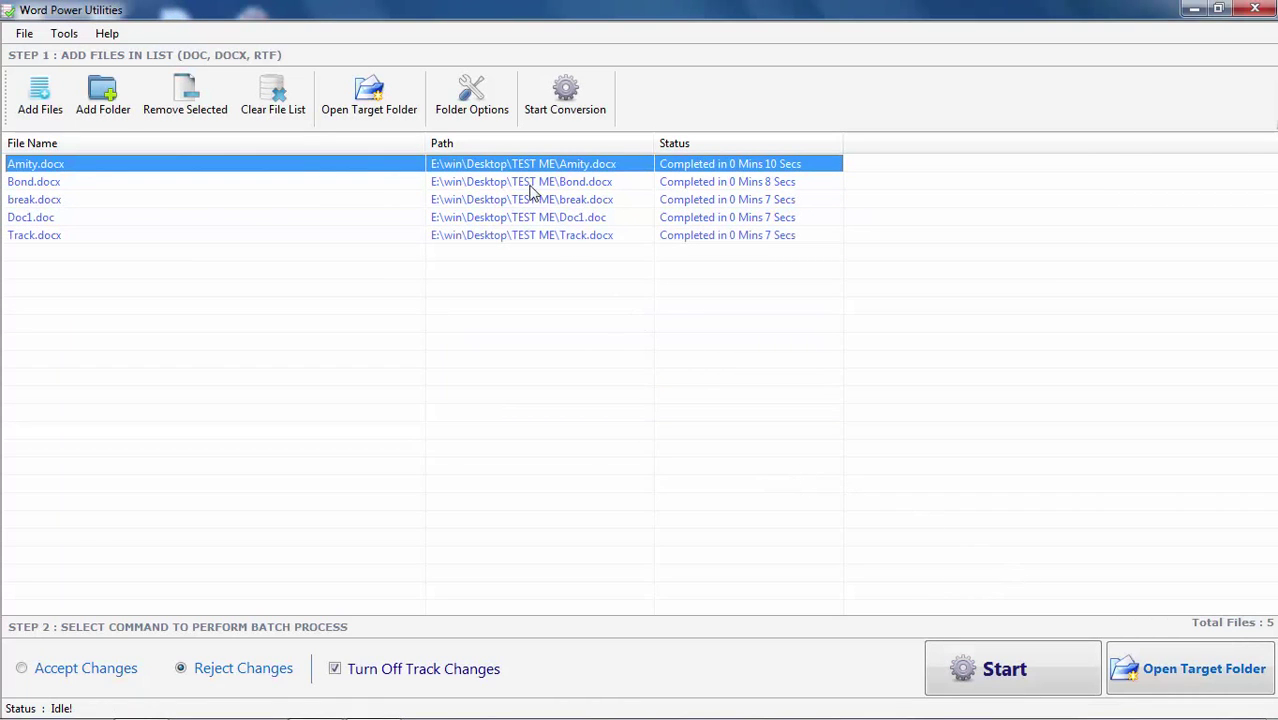
left_click(395, 125)
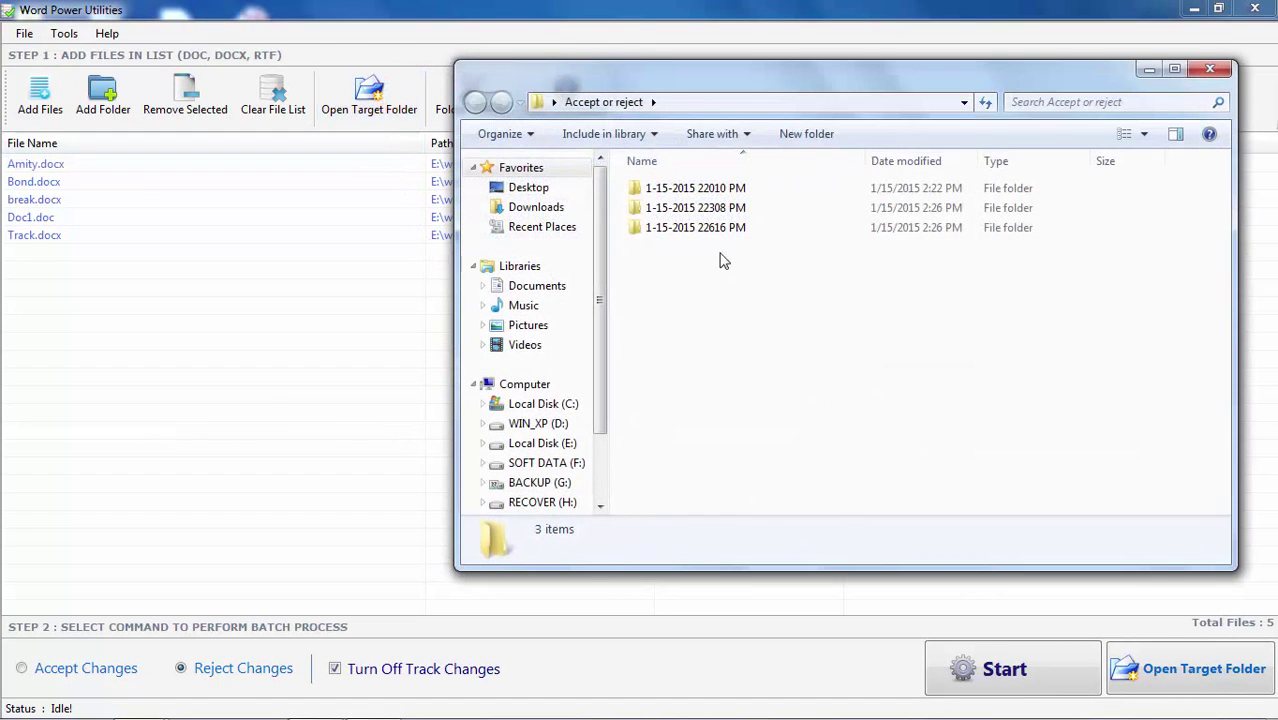
double_click(717, 229)
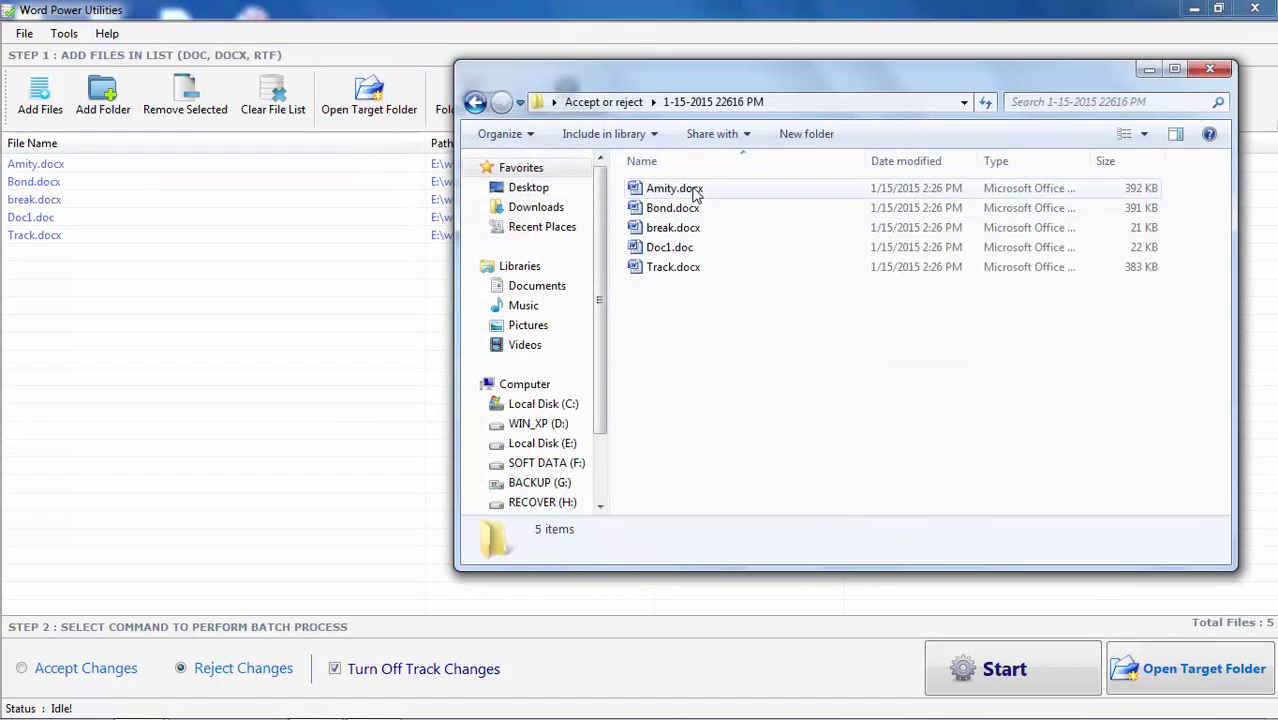
Open the newly processed Amity.docx, check its Track Changes setting, and close the document.
double_click(690, 189)
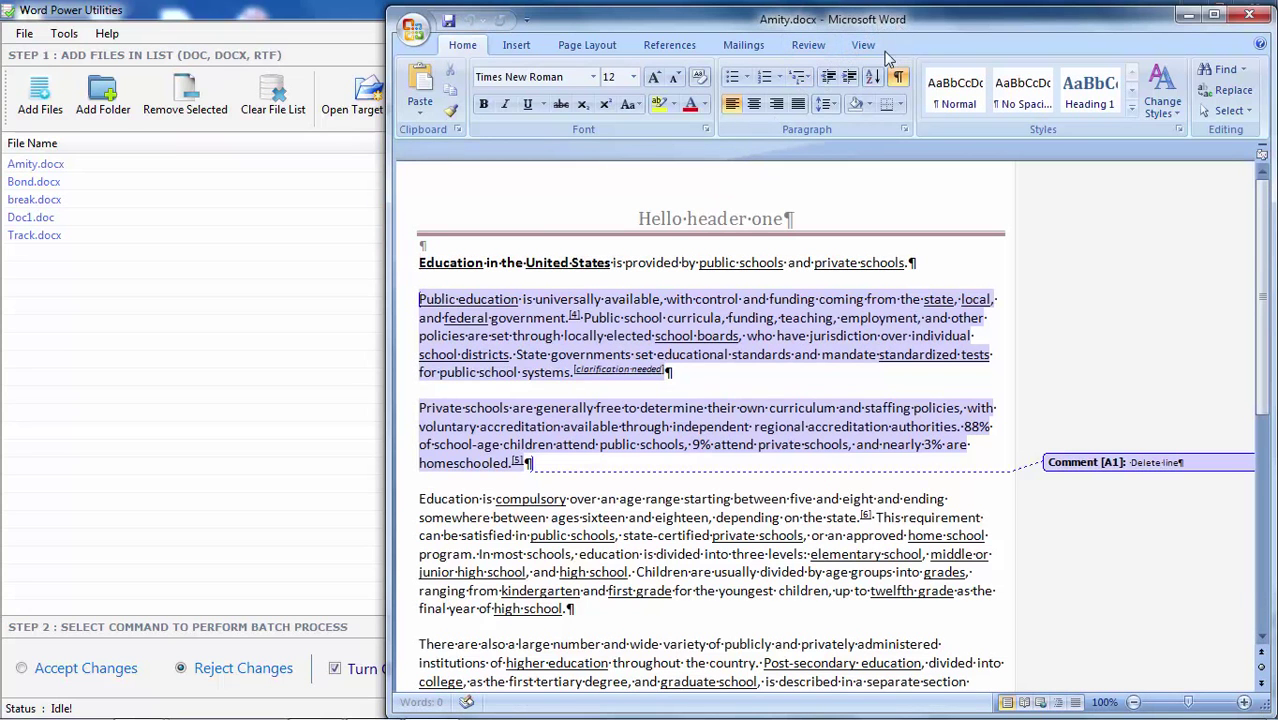
left_click(808, 45)
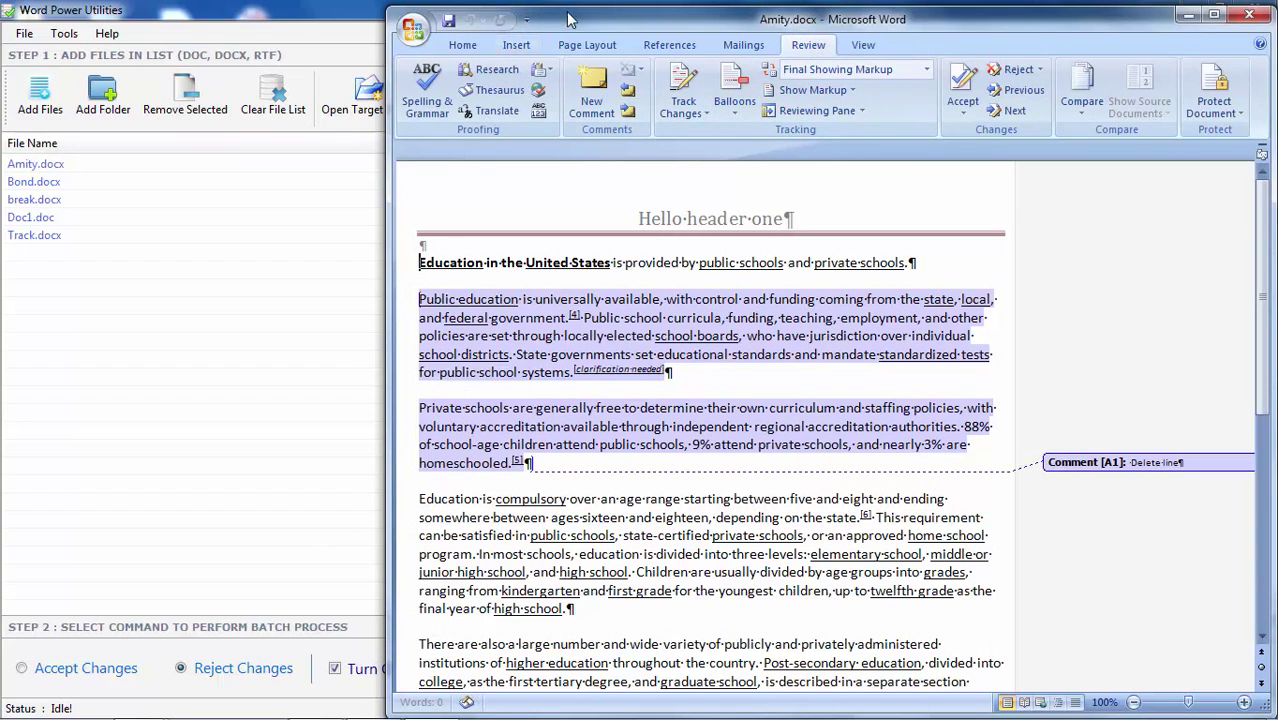
left_click_drag(570, 20, 694, 37)
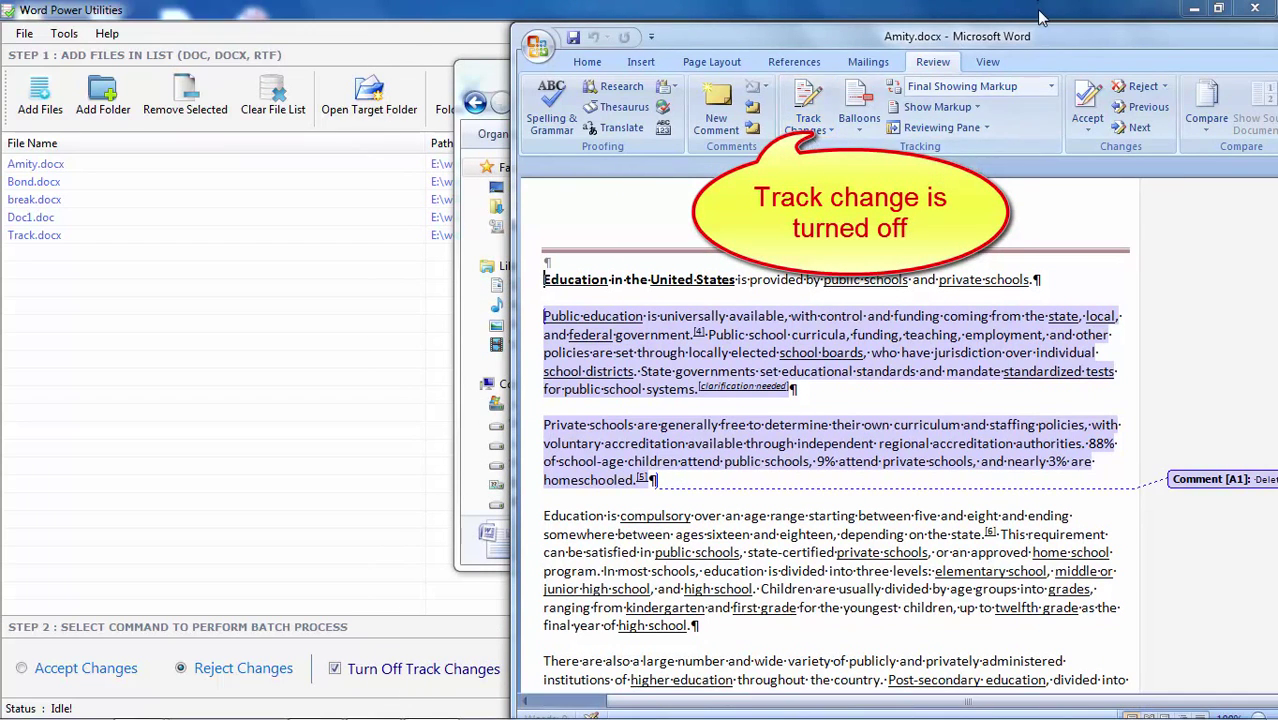
left_click_drag(1046, 40, 803, 22)
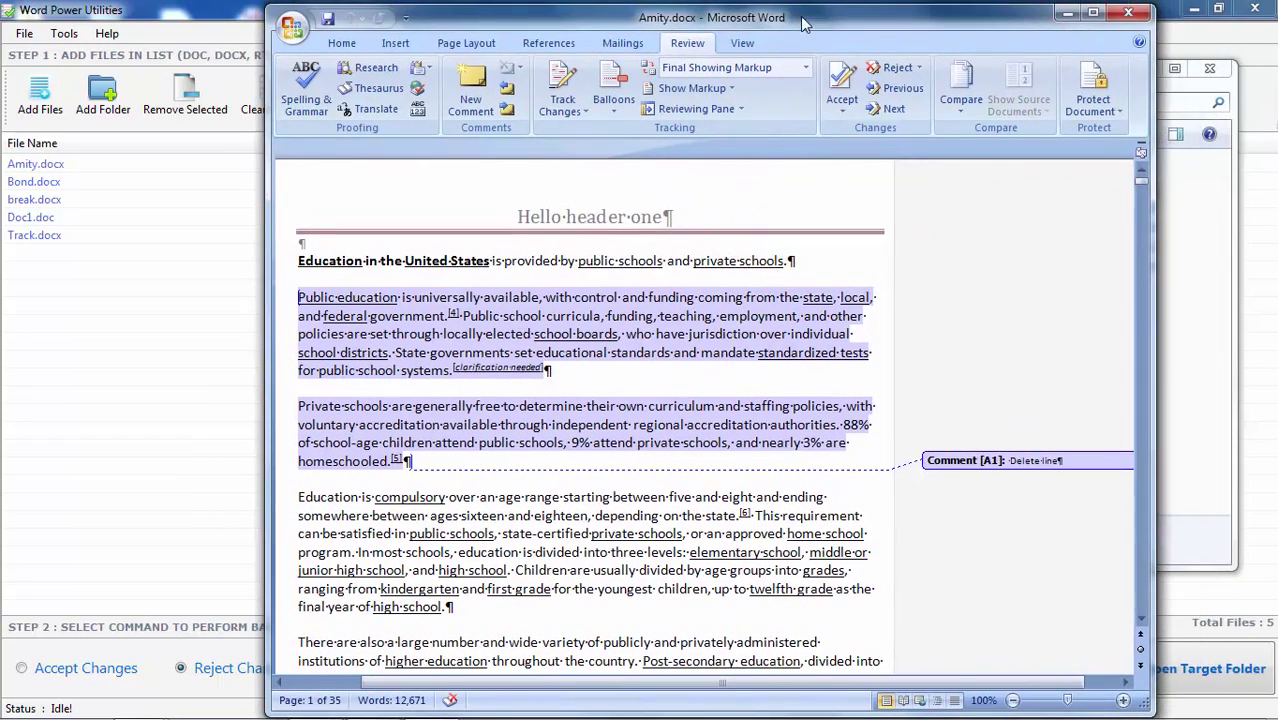
left_click(1129, 13)
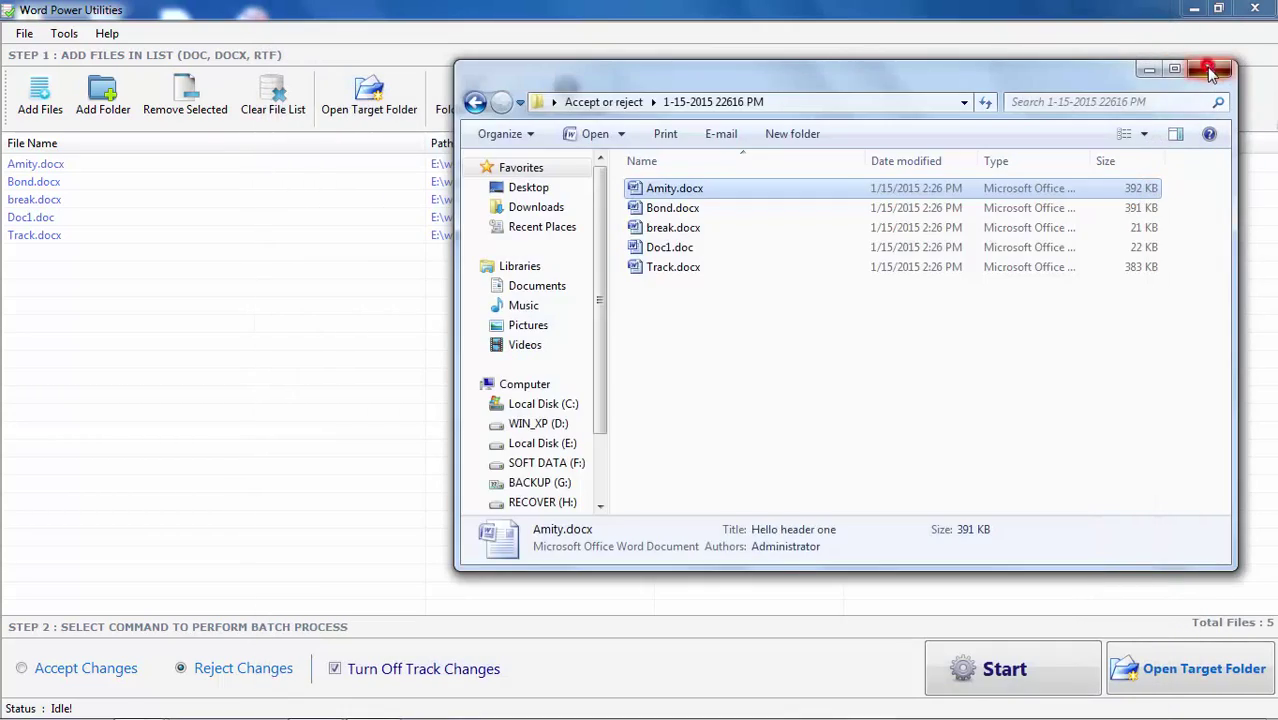
Close the target folder window and clear all files from the batch list.
left_click(1210, 72)
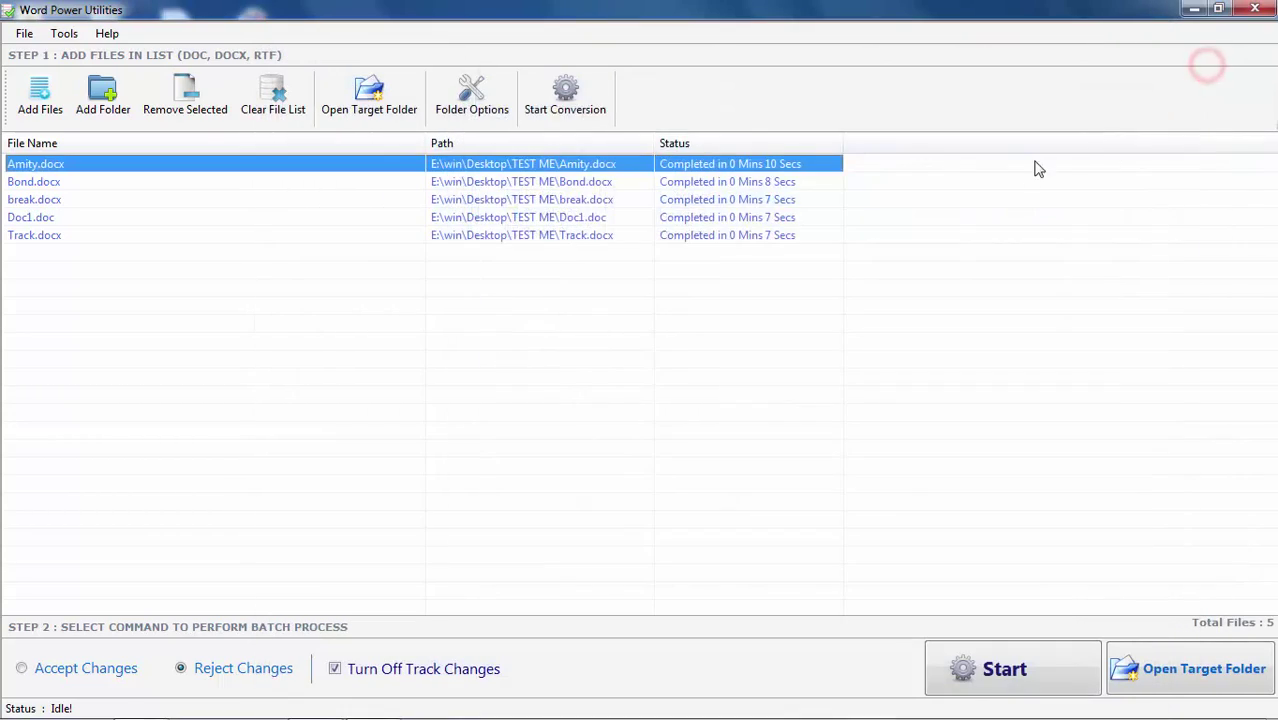
left_click(273, 95)
left_click(628, 429)
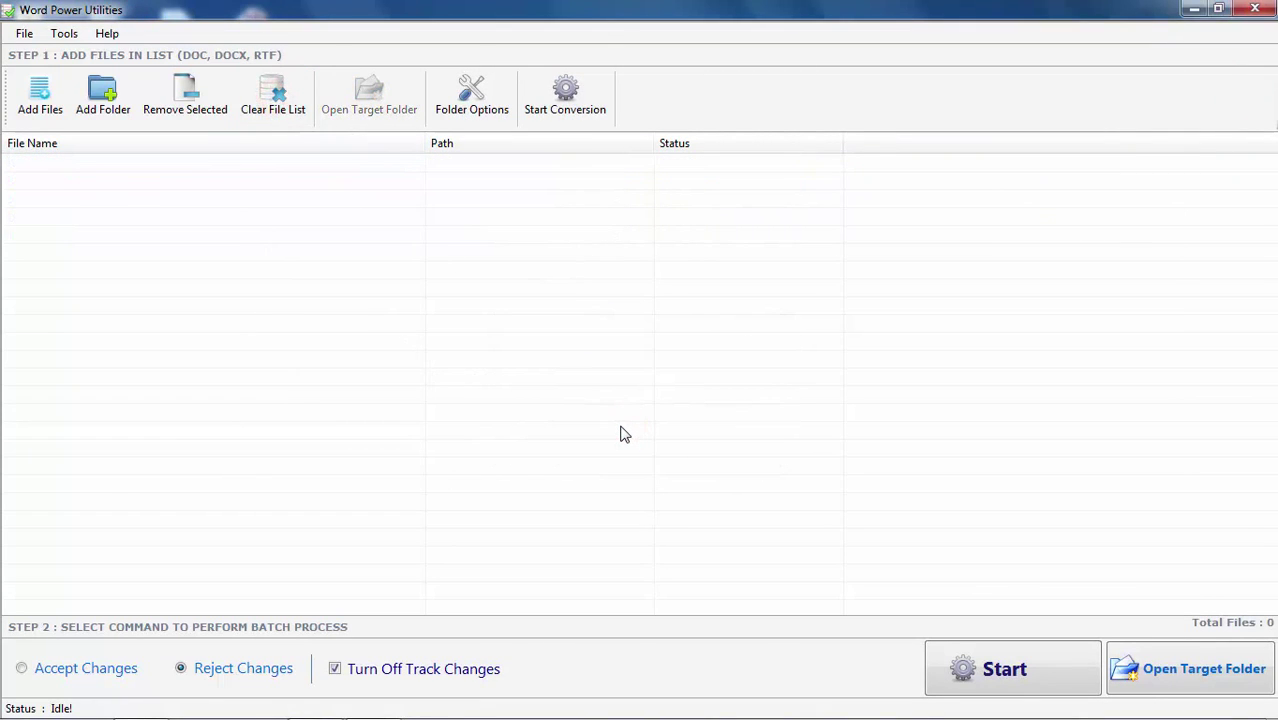